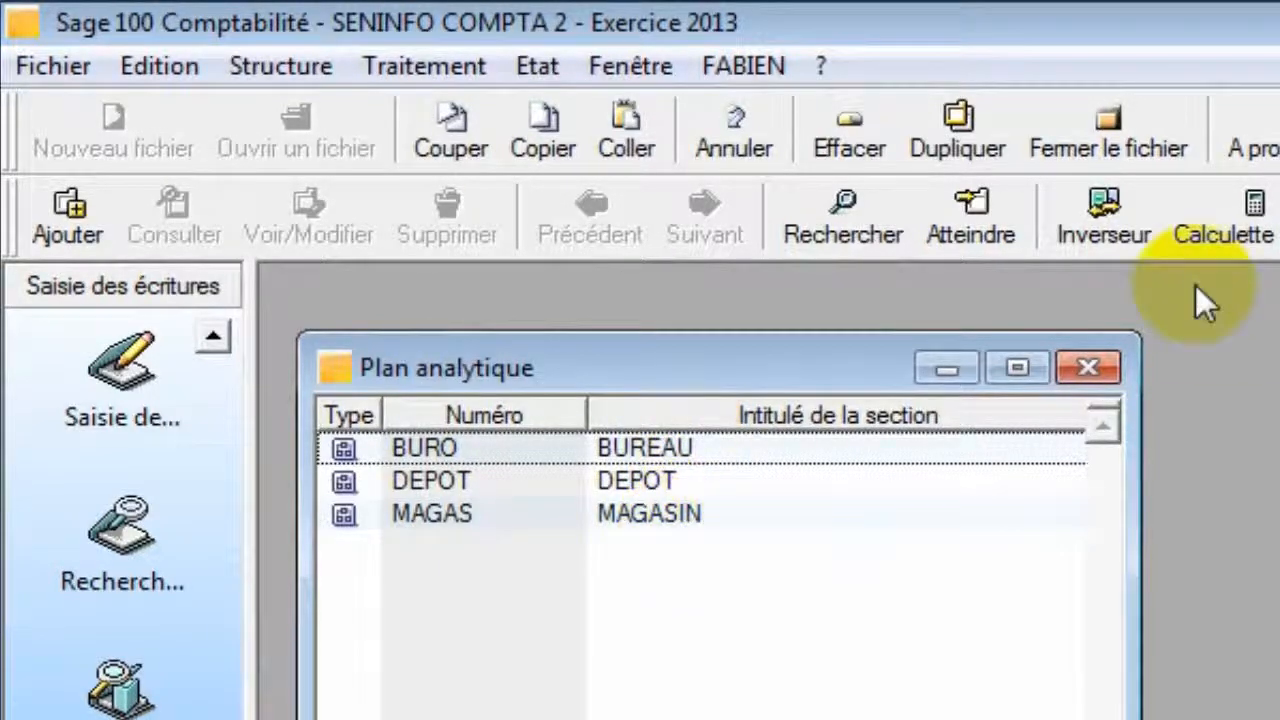
# Close the analytic plan list and open the January 2013 ACHAT journal for entry in an enlarged window.
pyautogui.click(1090, 368)
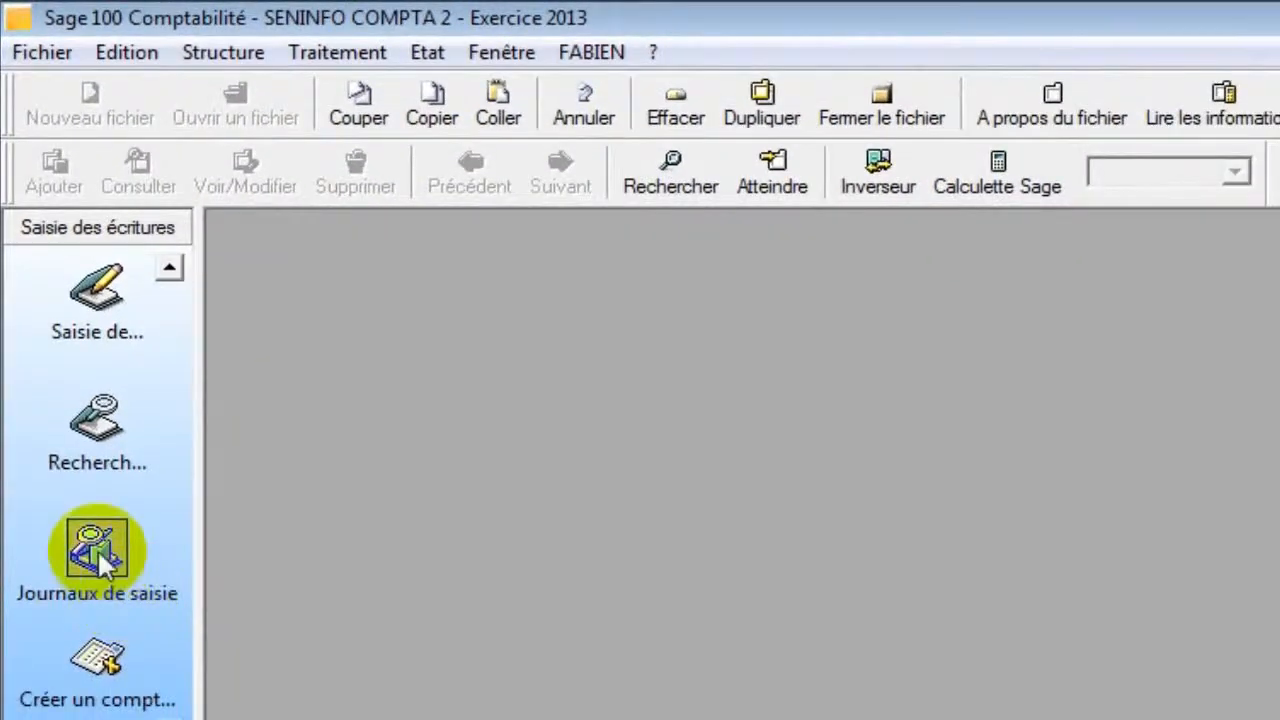
pyautogui.click(100, 562)
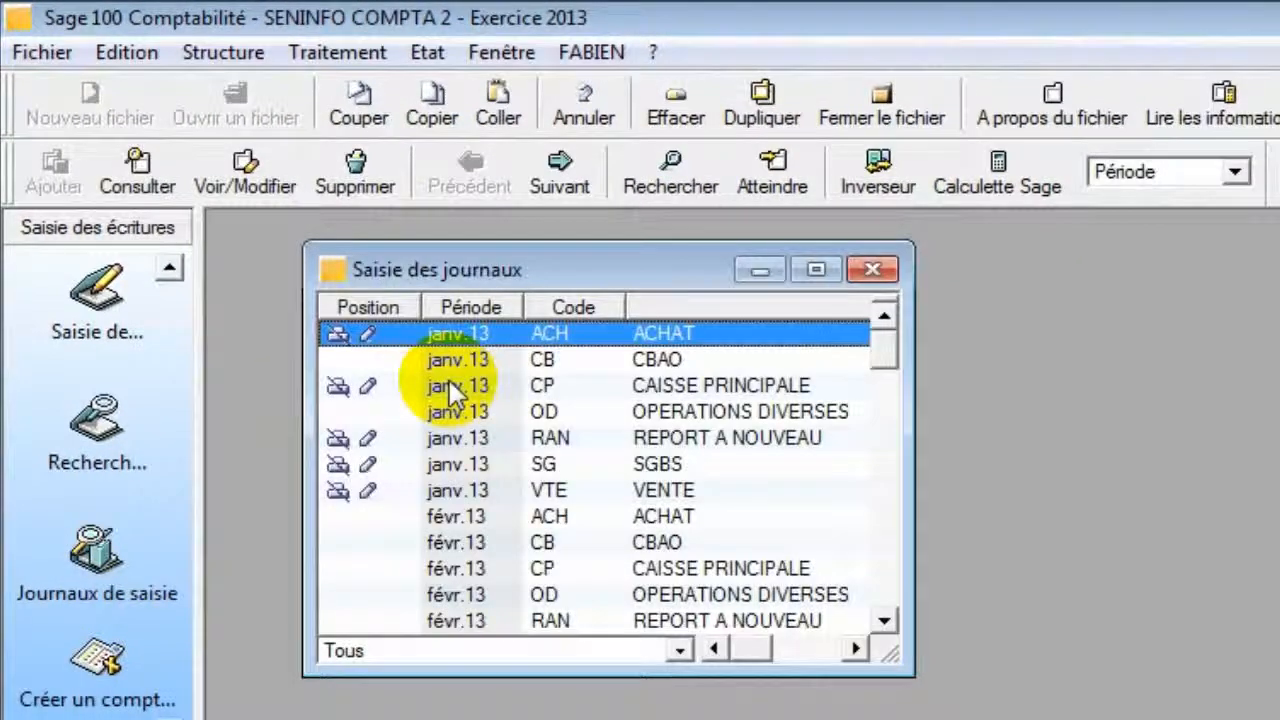
pyautogui.click(490, 337)
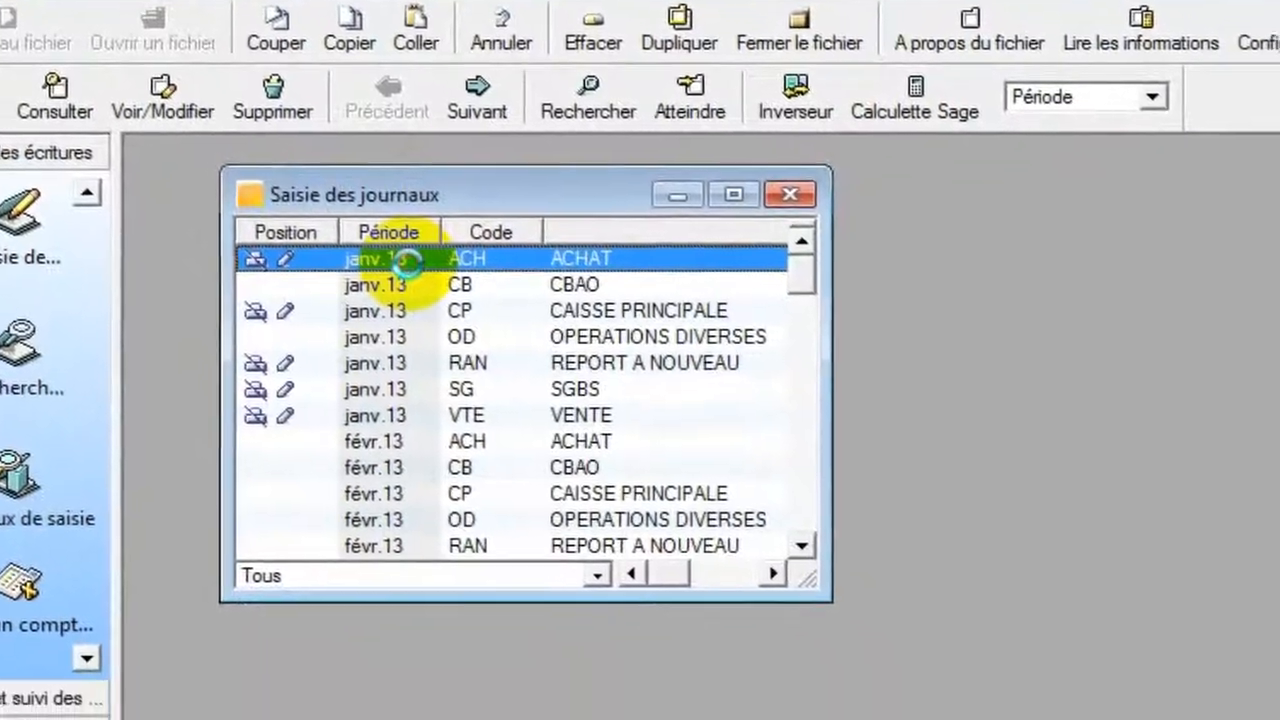
pyautogui.doubleClick(490, 337)
pyautogui.click(943, 145)
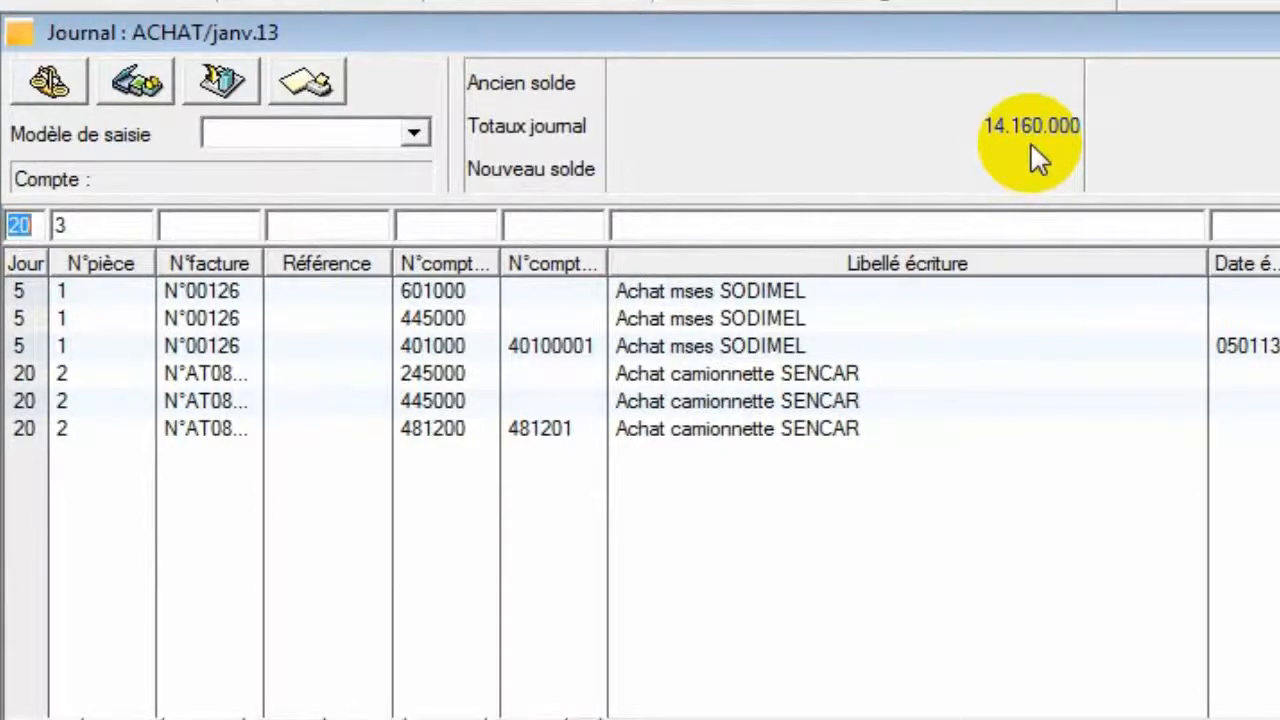
# Start a new journal line for day 23, piece 3, and try general account 6062.
pyautogui.write('23')
pyautogui.press('Tab')
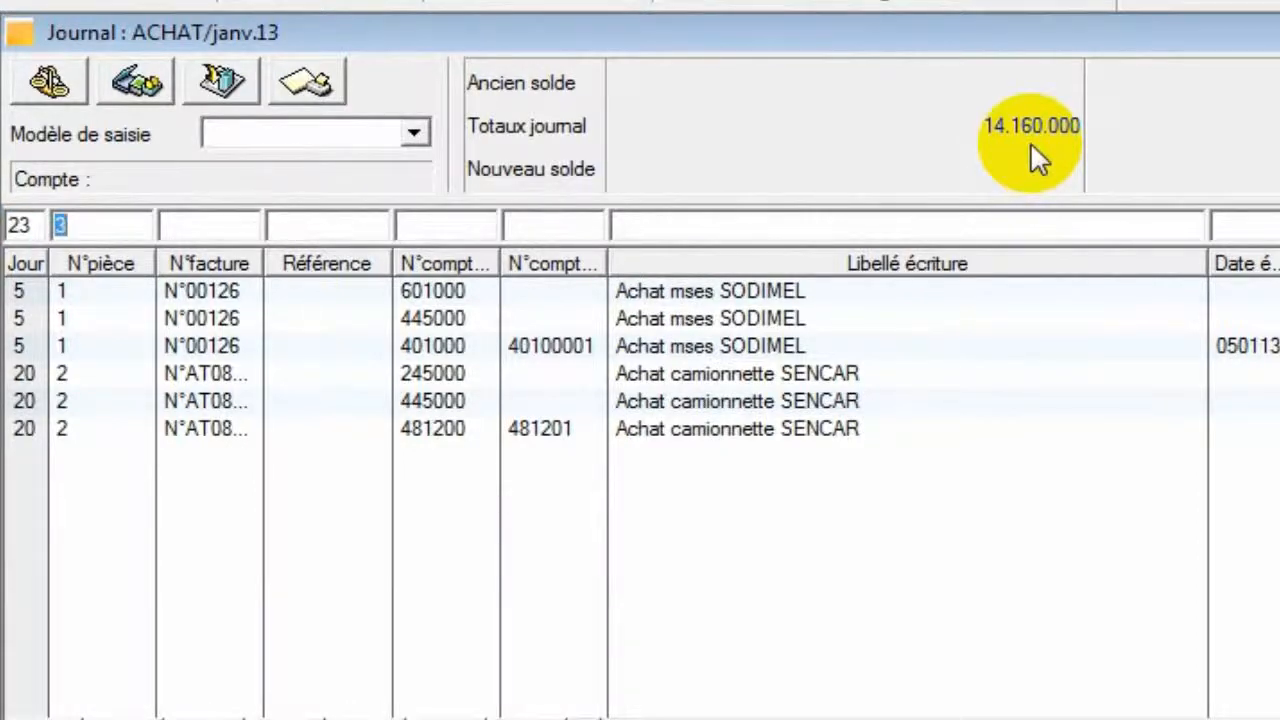
pyautogui.press('Tab')
pyautogui.press('Tab')
pyautogui.write('6062')
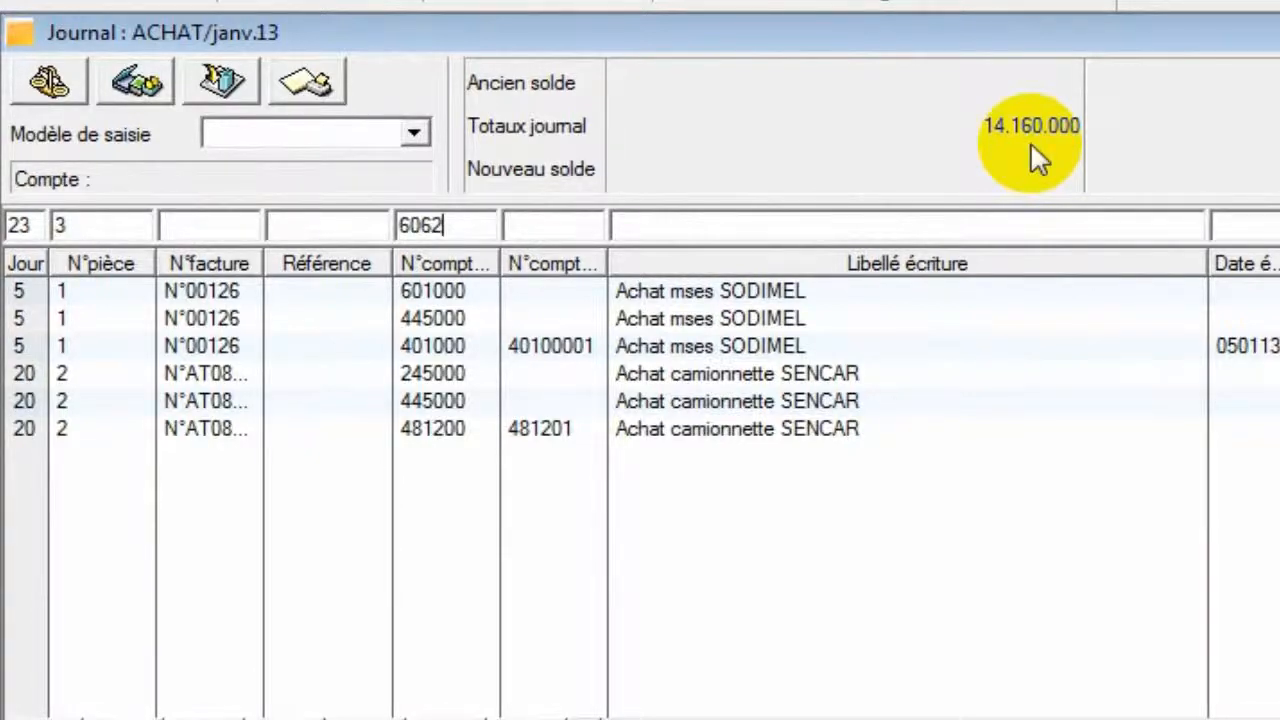
pyautogui.press('Tab')
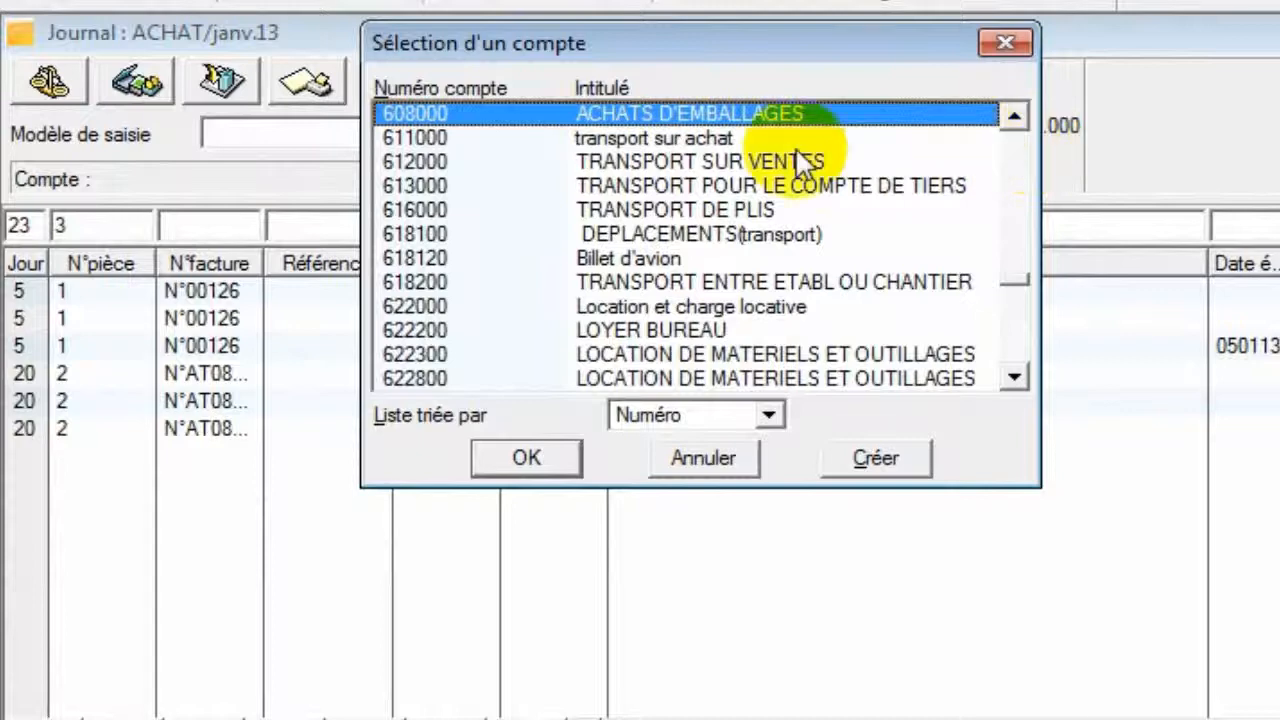
pyautogui.click(1037, 42)
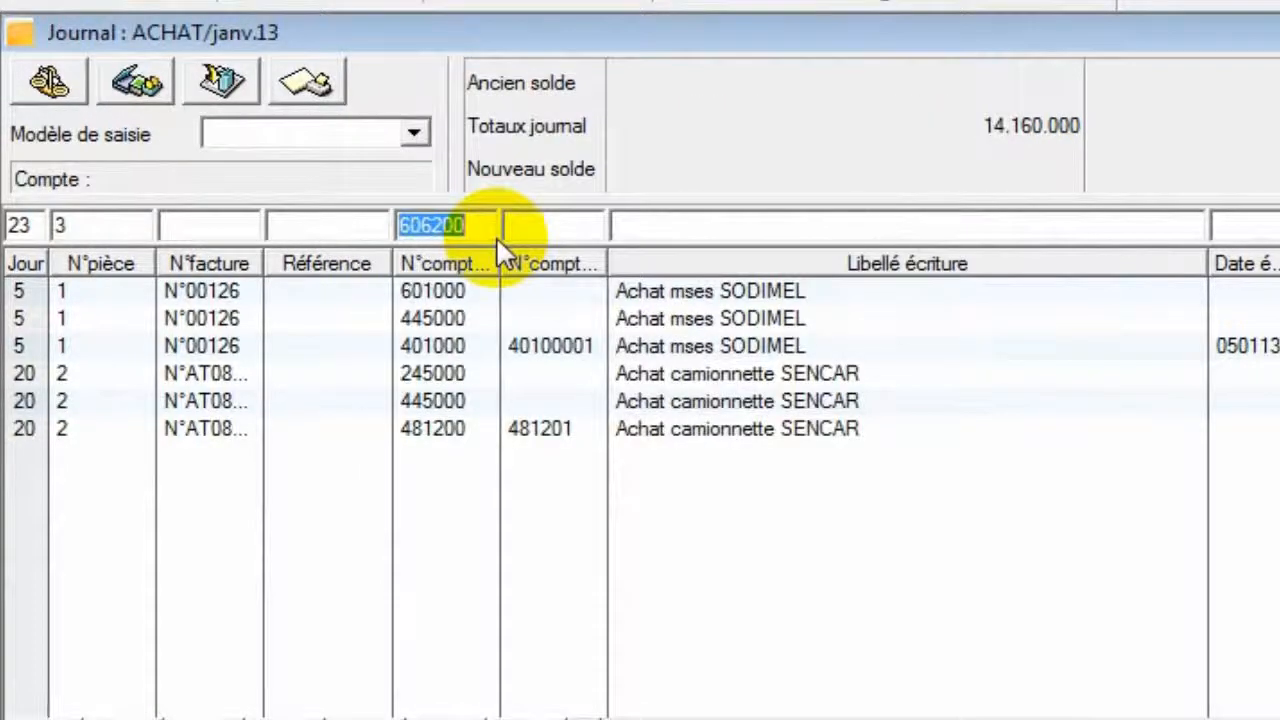
# Change the line's general account to 605200 (Electricité) and record it with a debit of 100000.
pyautogui.click(427, 227)
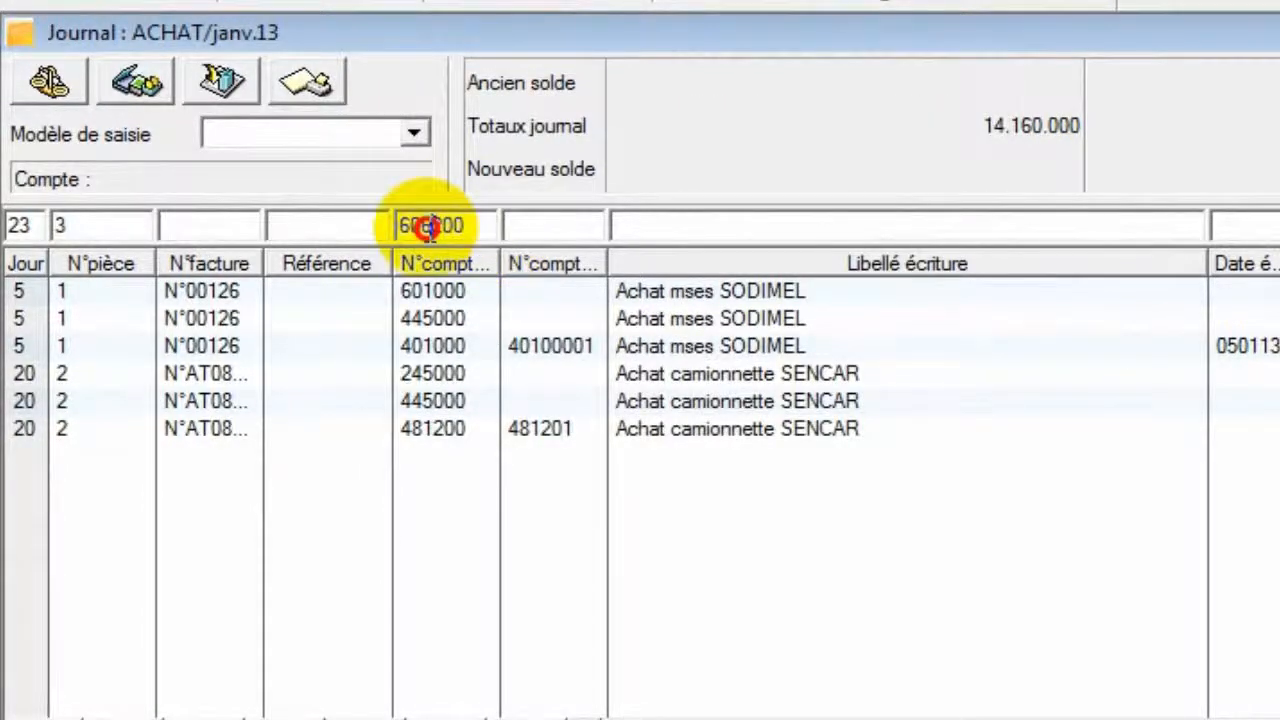
pyautogui.press('BackSpace')
pyautogui.write('52')
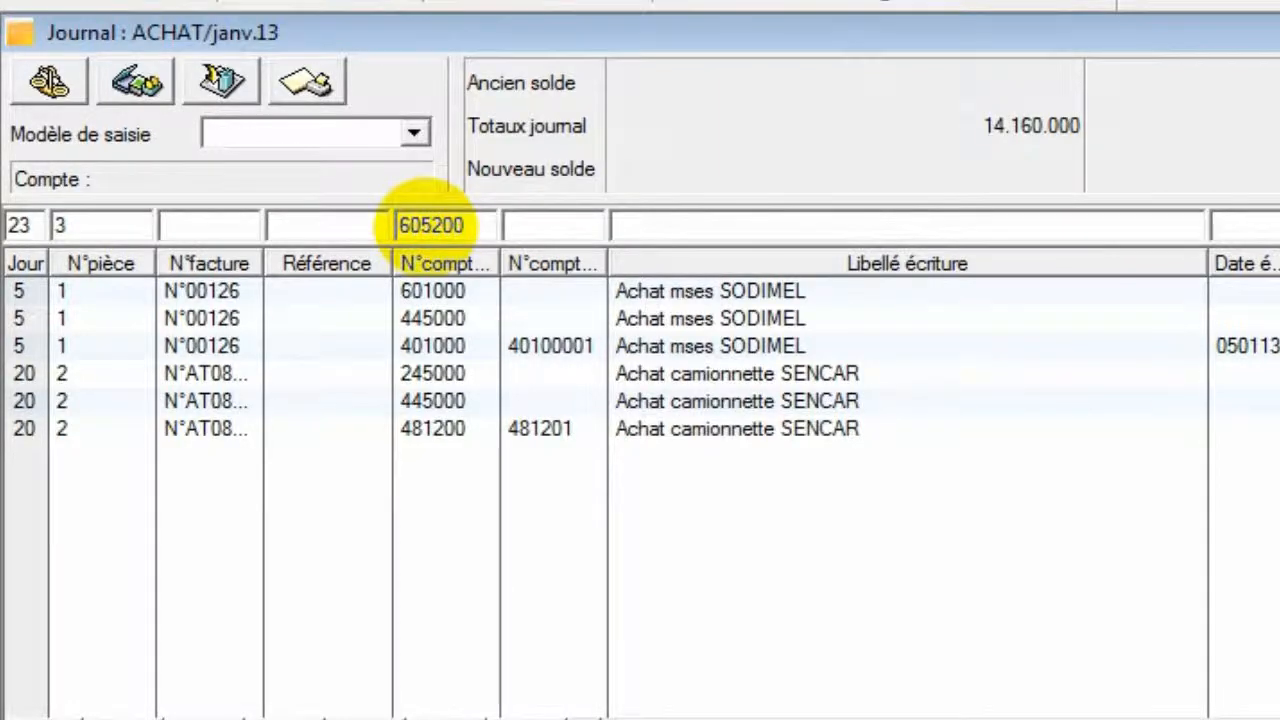
pyautogui.press('Tab')
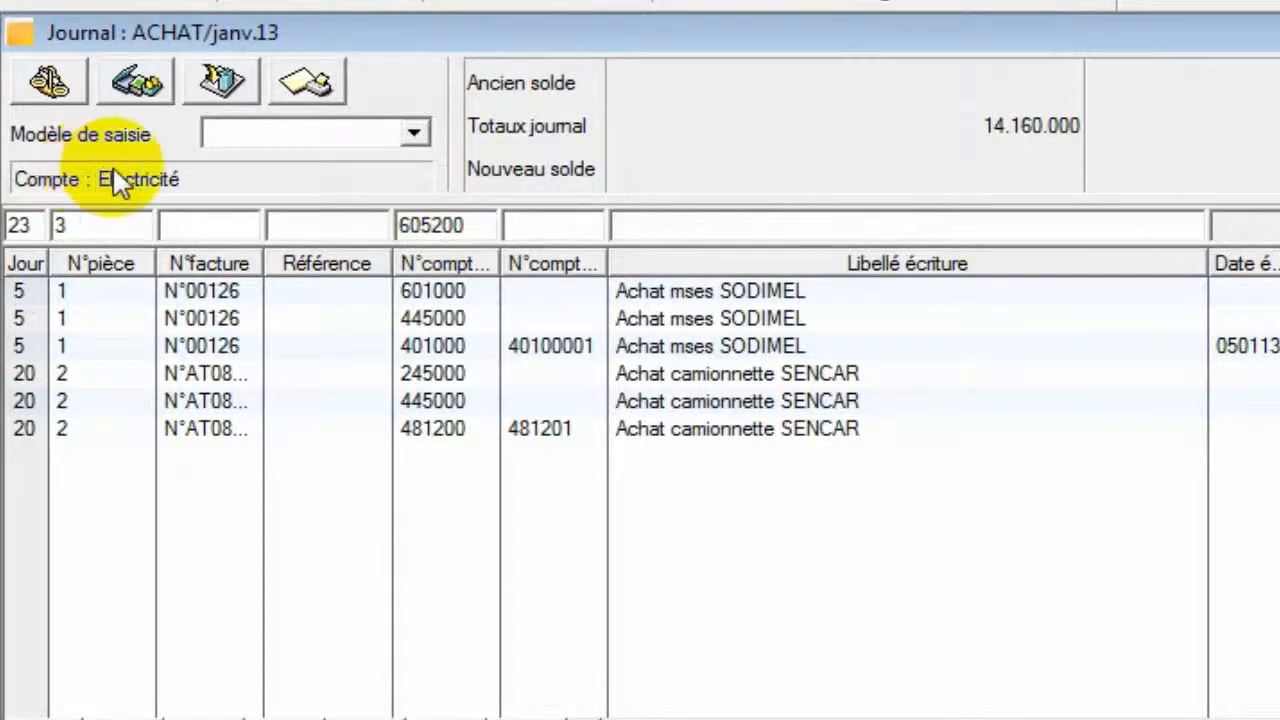
pyautogui.press('Tab')
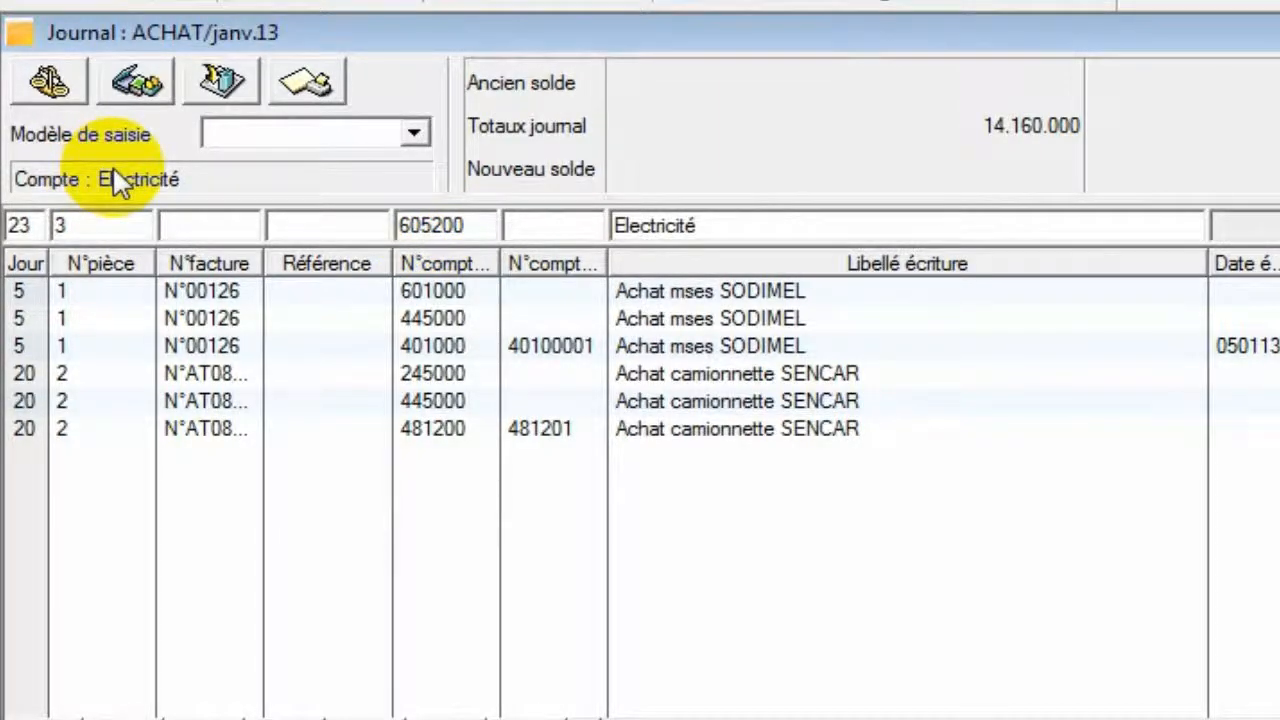
pyautogui.write('1000')
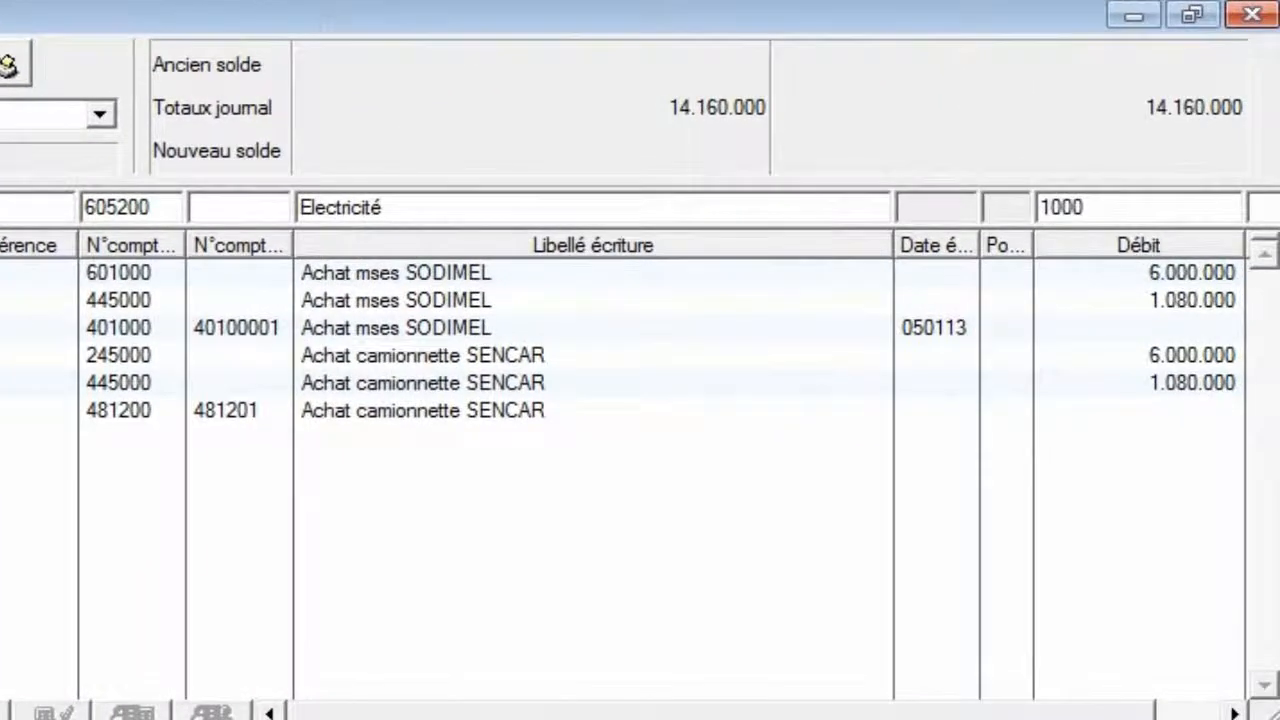
pyautogui.write('00')
pyautogui.press('Return')
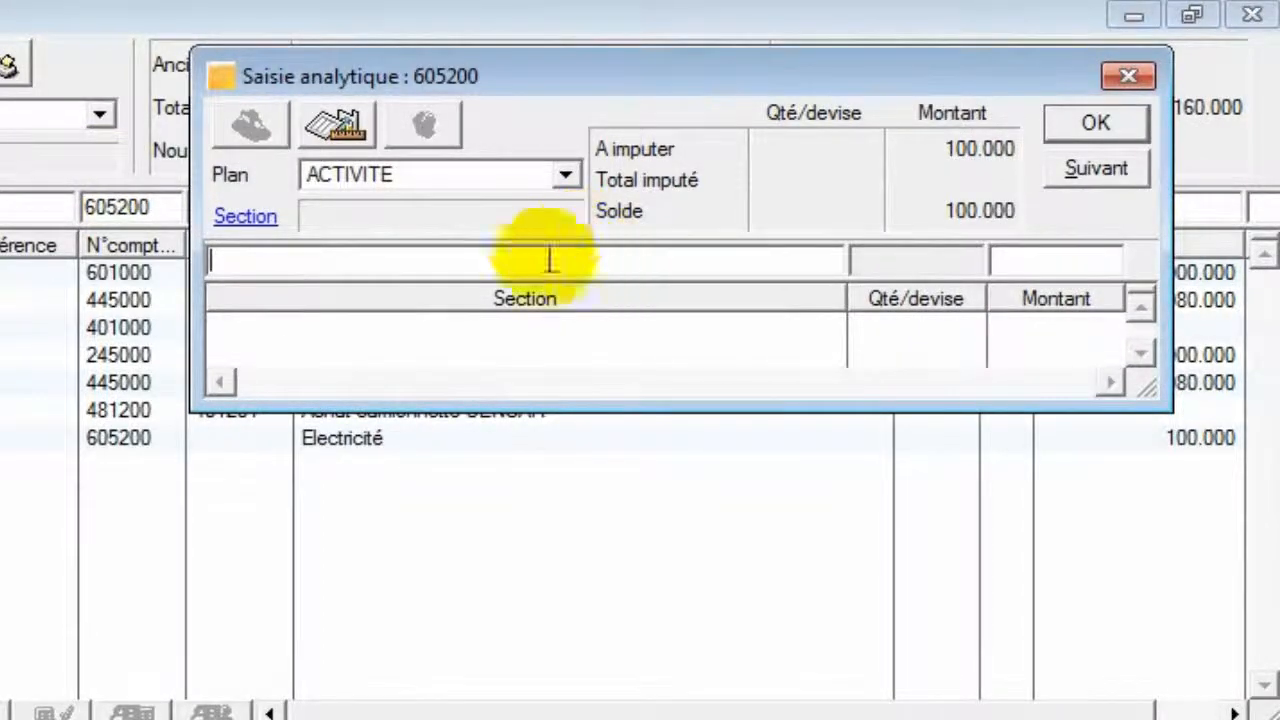
# Allocate 40000 of the electricity expense to the MAGAS section of the ACTIVITE plan.
pyautogui.write('R')
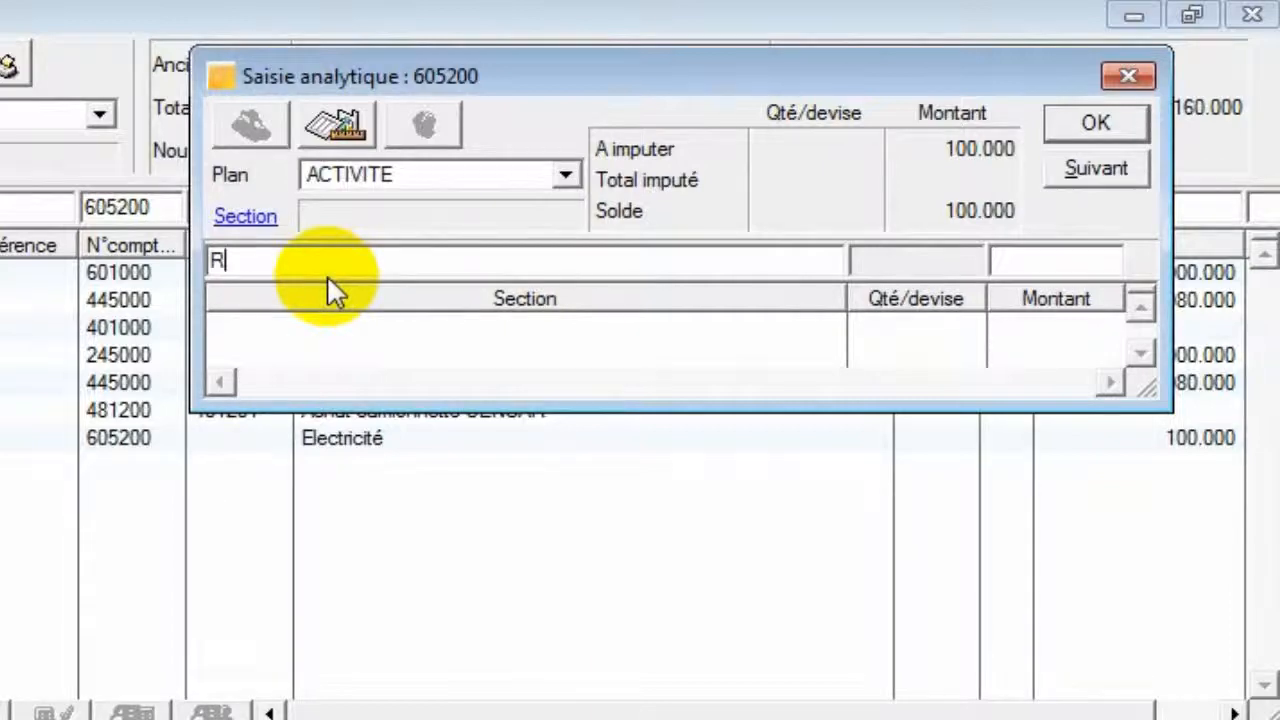
pyautogui.press('Tab')
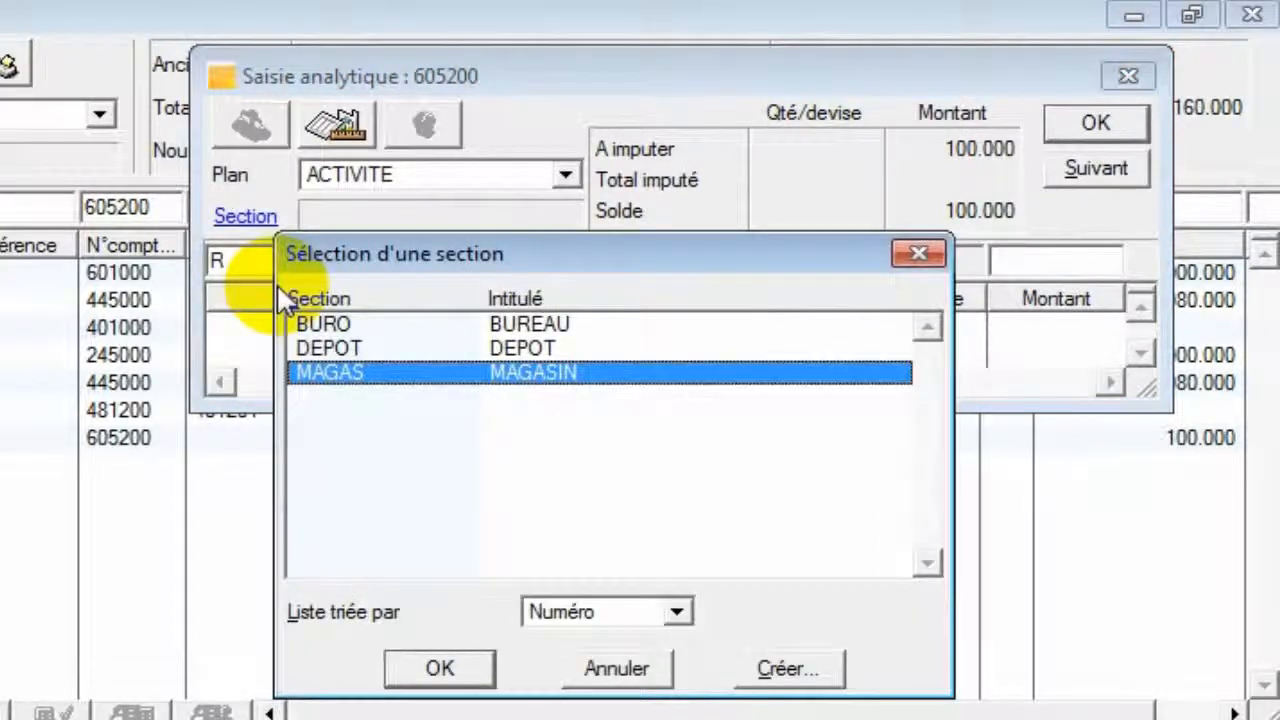
pyautogui.doubleClick(382, 370)
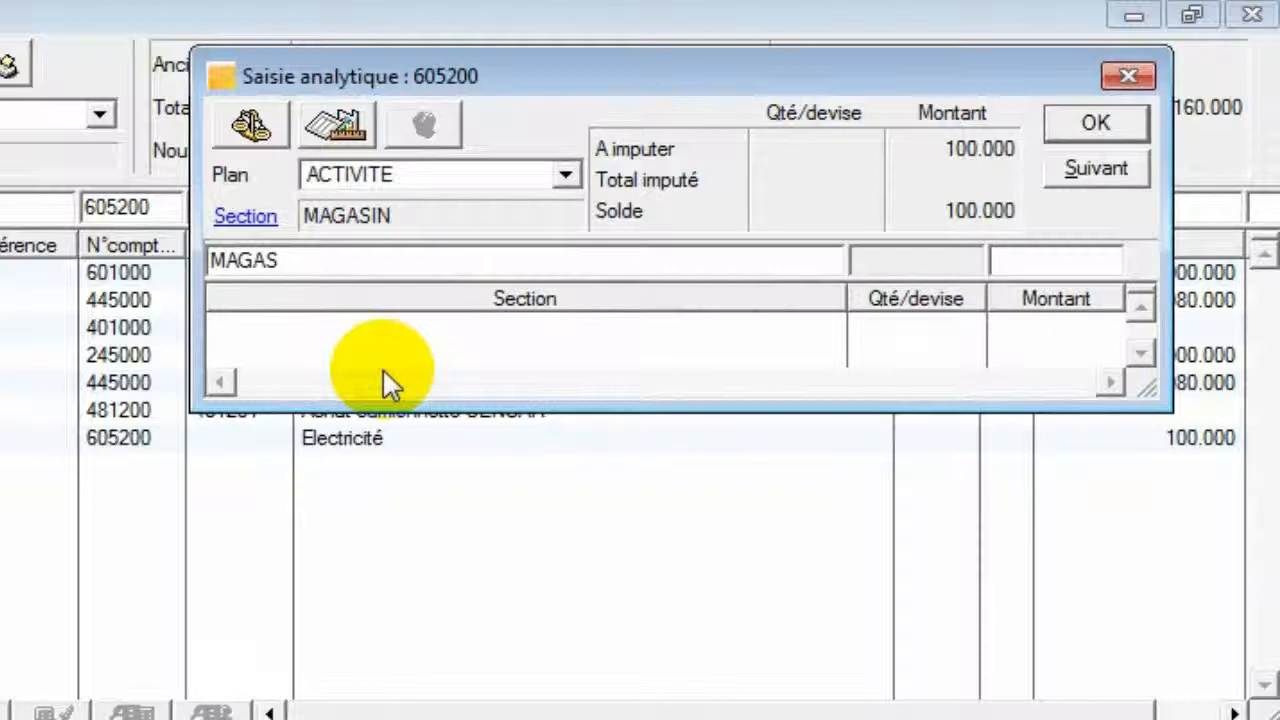
pyautogui.write('40')
pyautogui.press('Return')
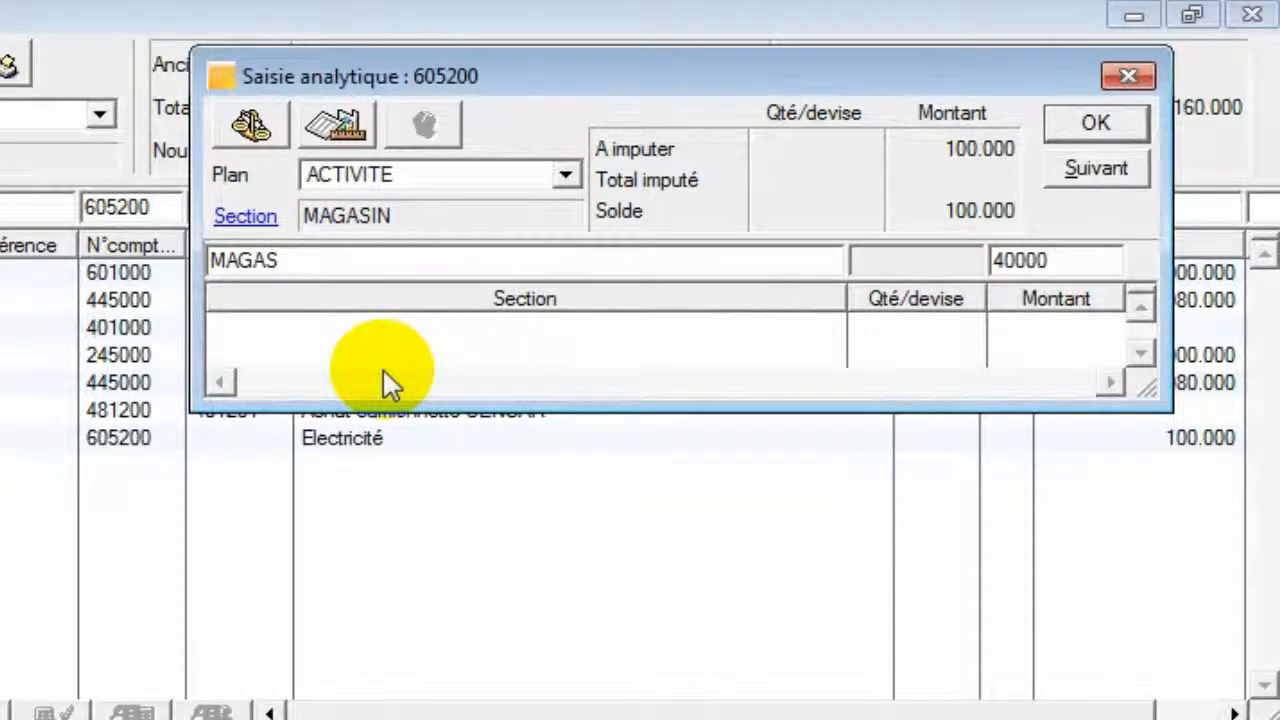
pyautogui.press('Return')
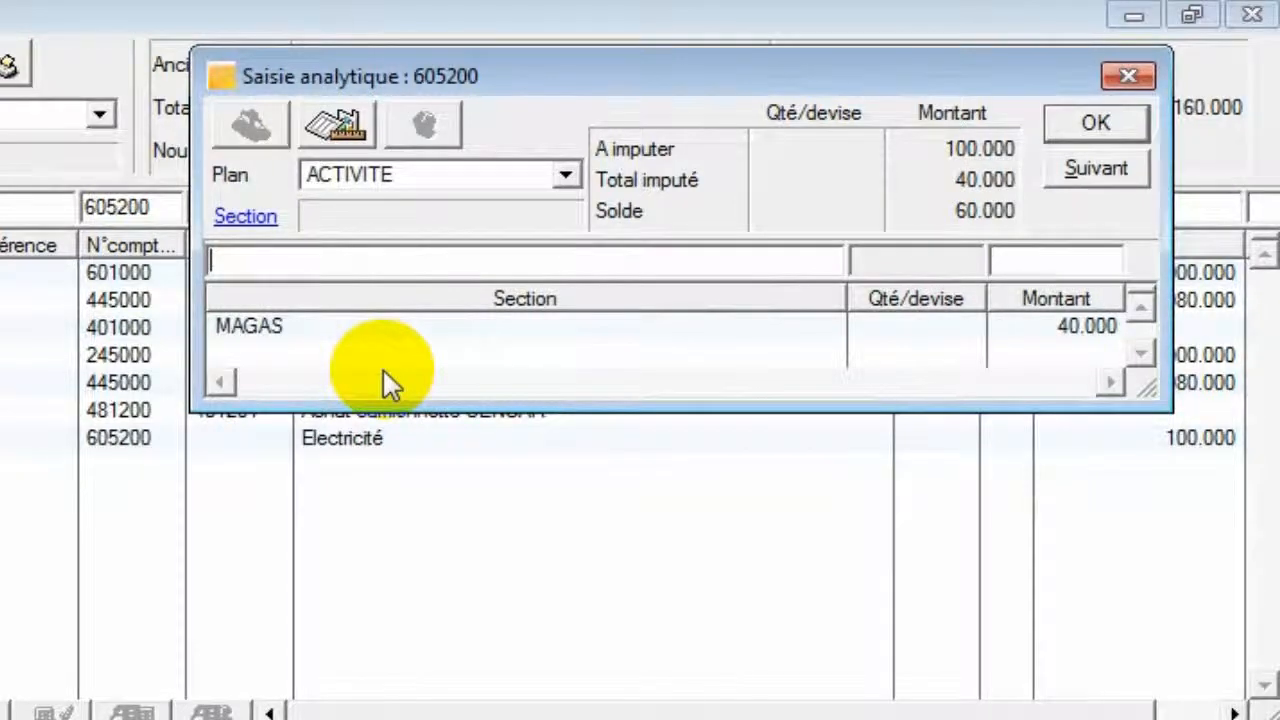
# Allocate 50000 of the electricity expense to the DEPOT section.
pyautogui.press('Tab')
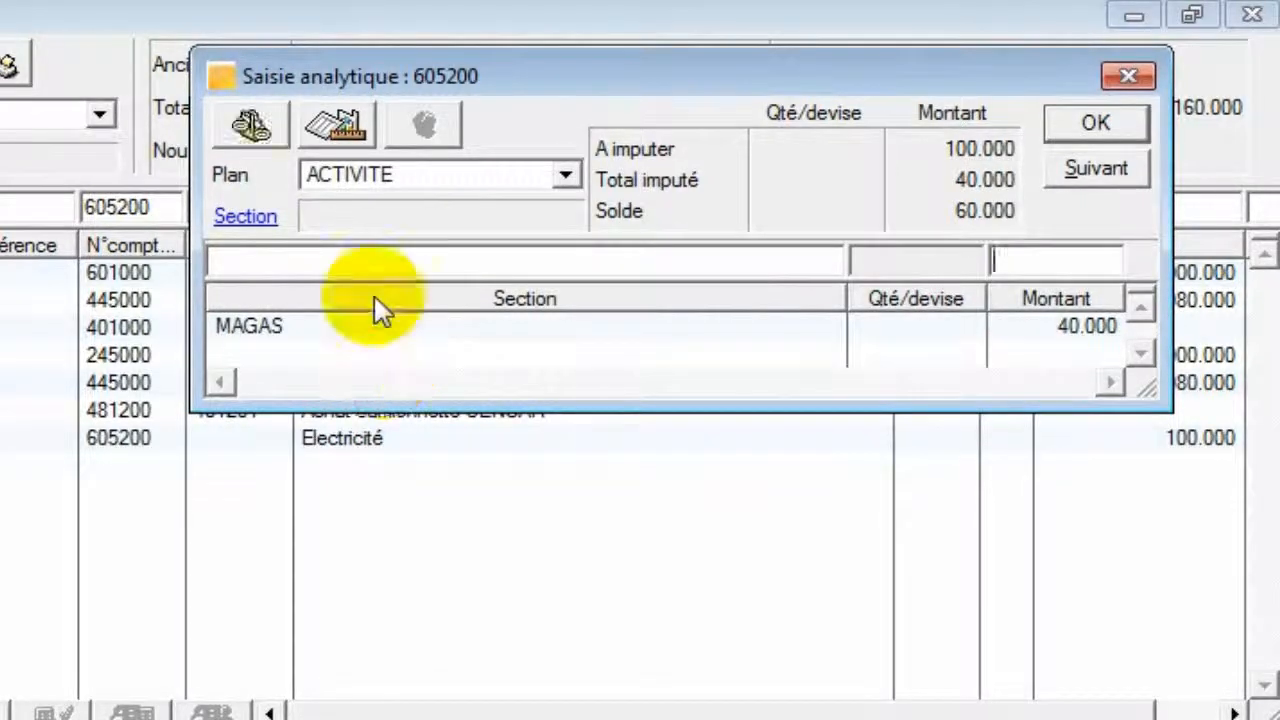
pyautogui.click(372, 270)
pyautogui.write('F')
pyautogui.press('Tab')
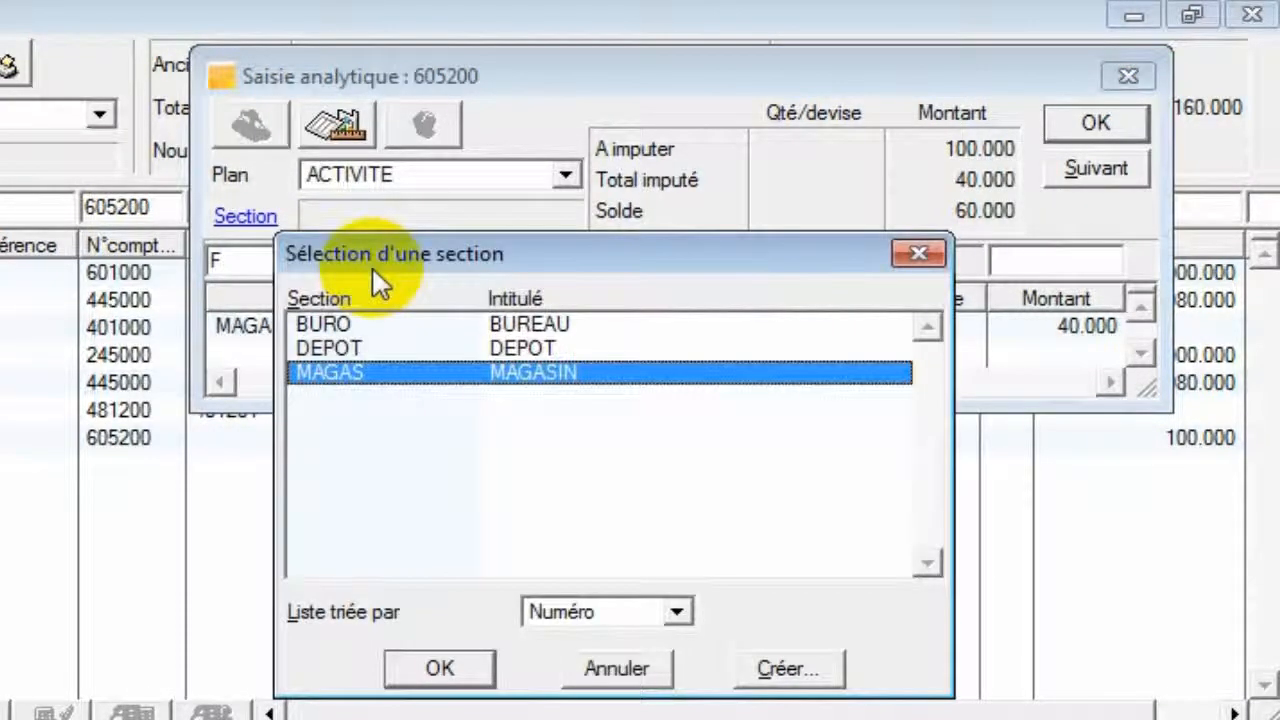
pyautogui.doubleClick(449, 348)
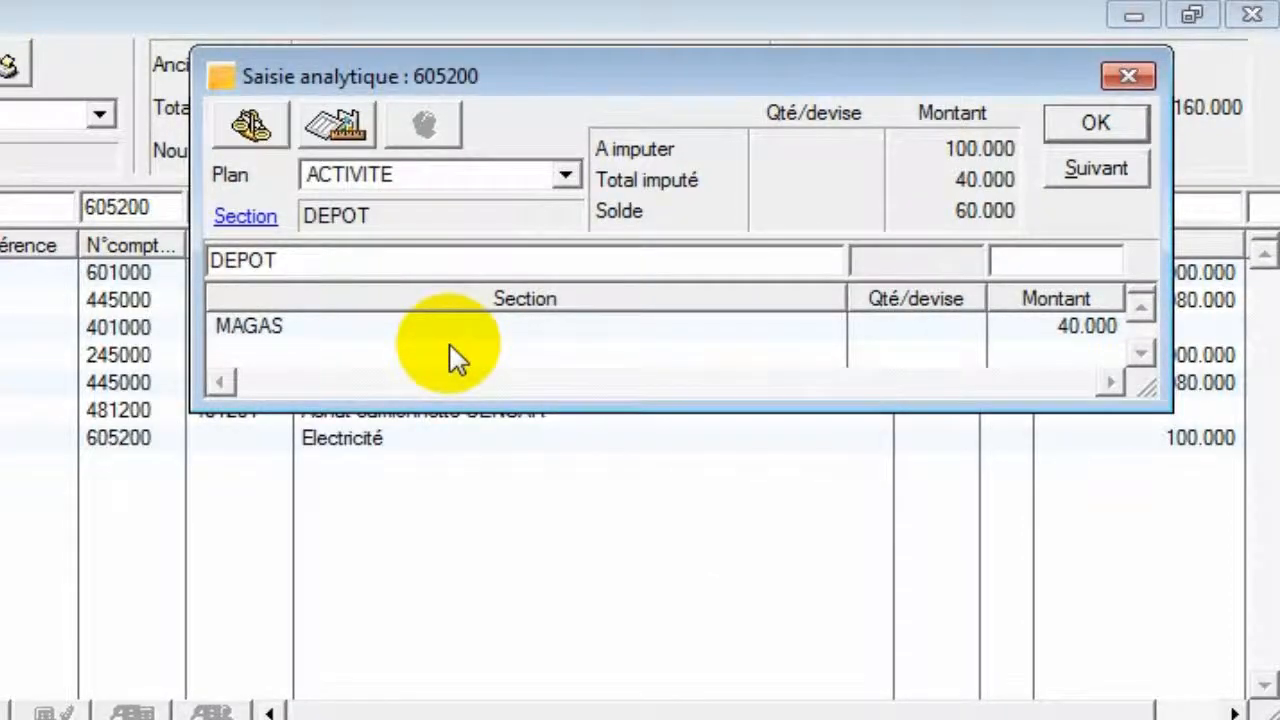
pyautogui.write('50.00')
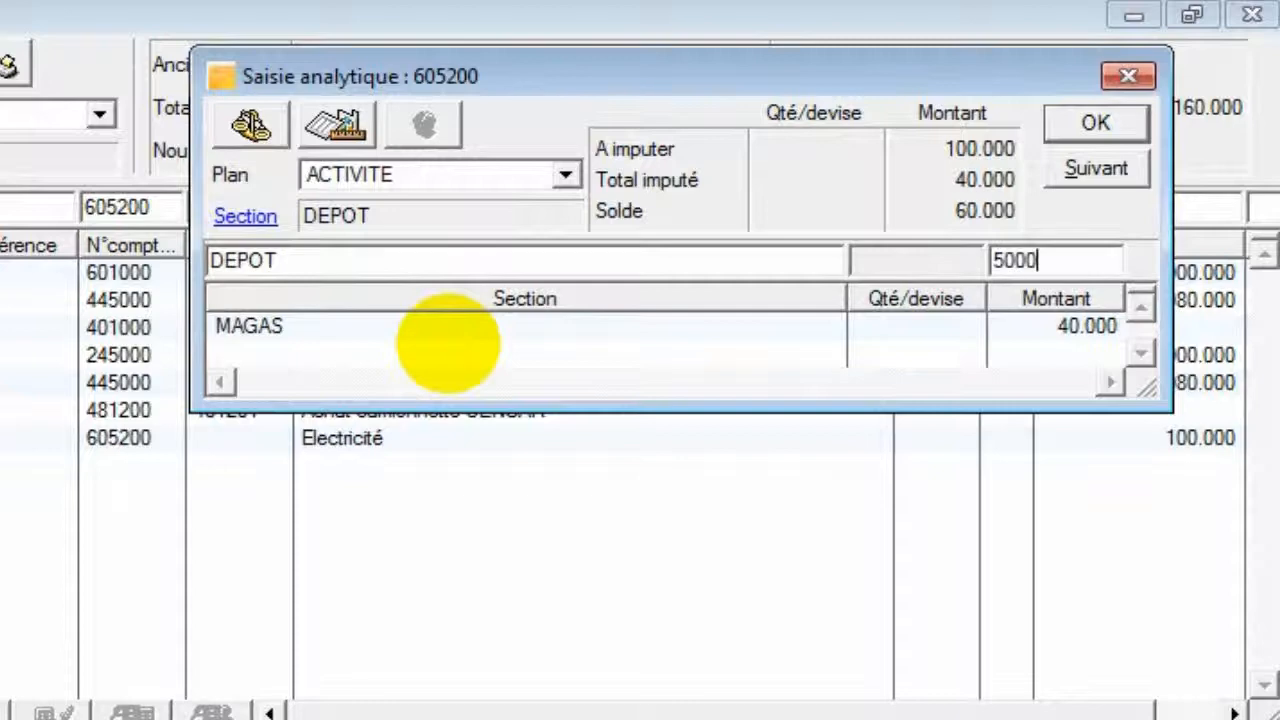
pyautogui.write('0')
pyautogui.press('Return')
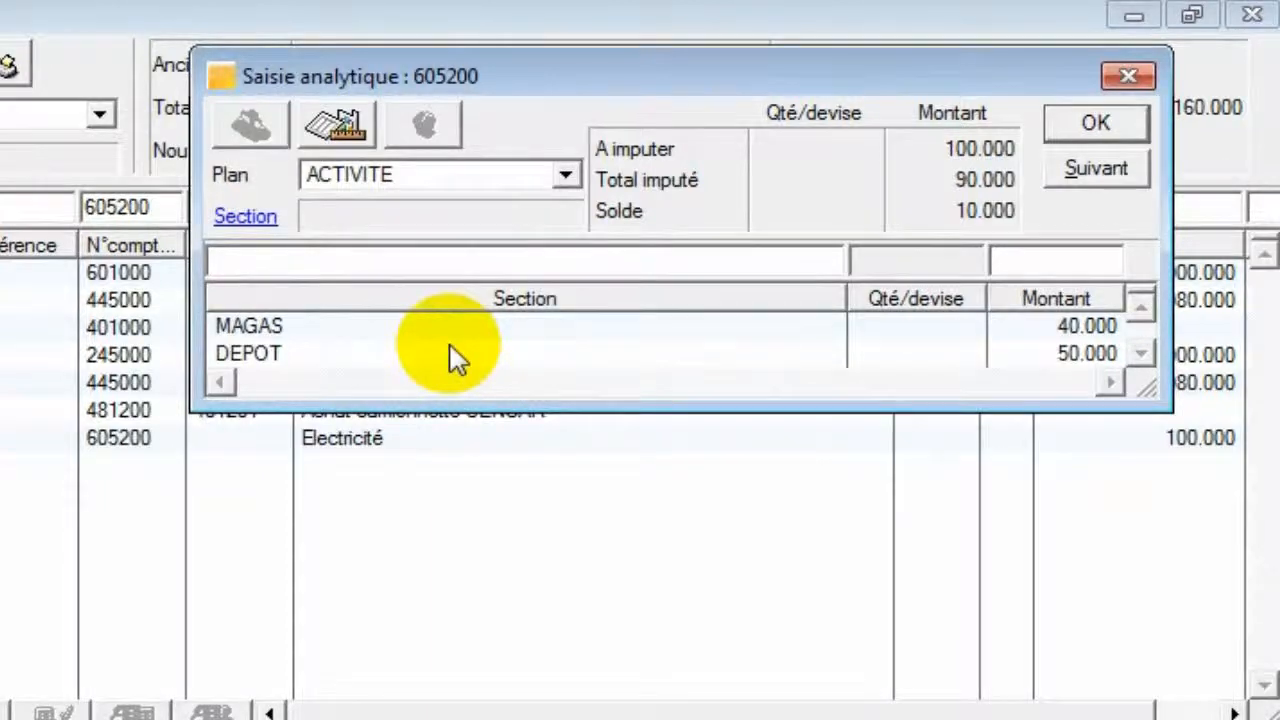
# Allocate 10000 to the BURO section and validate the analytic breakdown of account 605200.
pyautogui.write('4')
pyautogui.press('Tab')
pyautogui.doubleClick(491, 325)
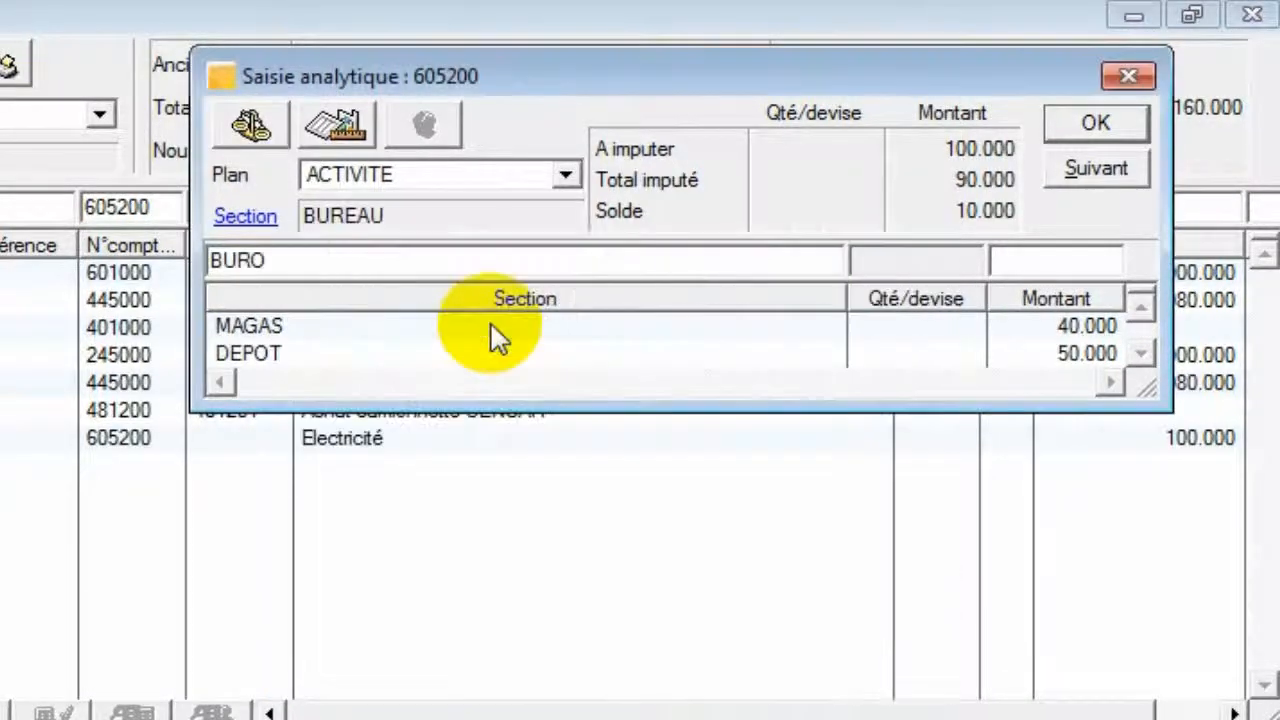
pyautogui.write('1')
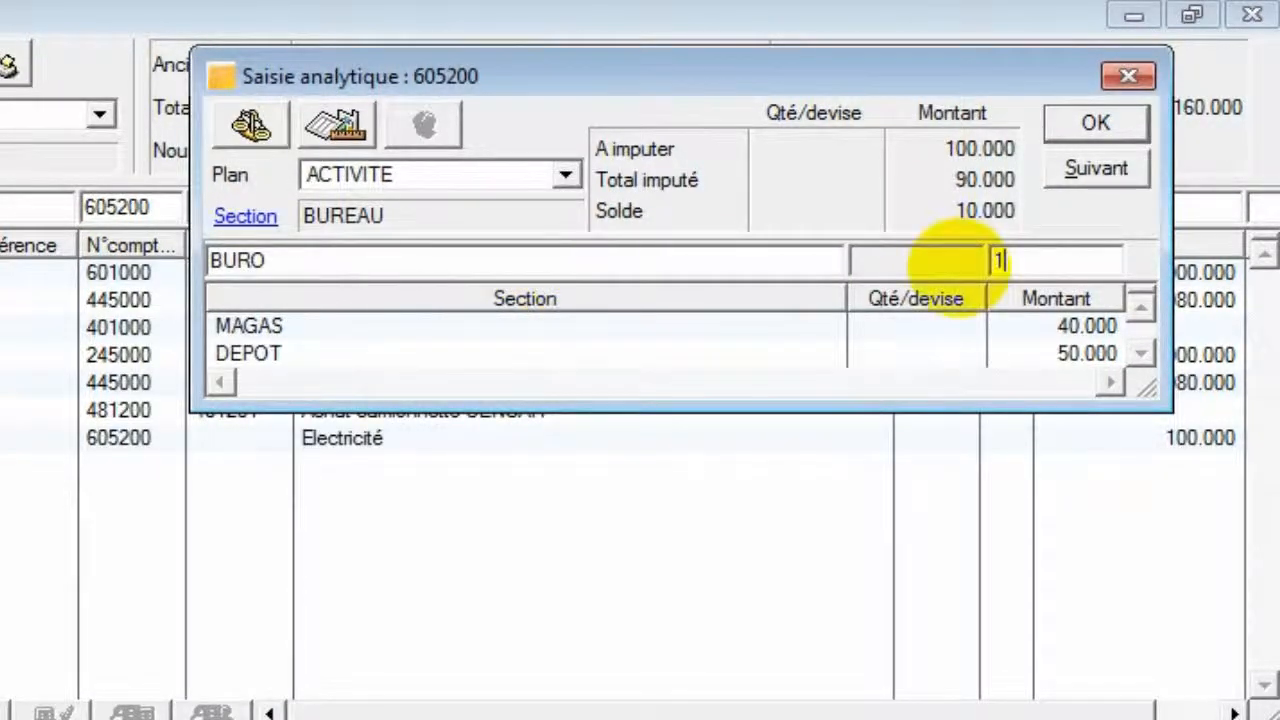
pyautogui.write('0000')
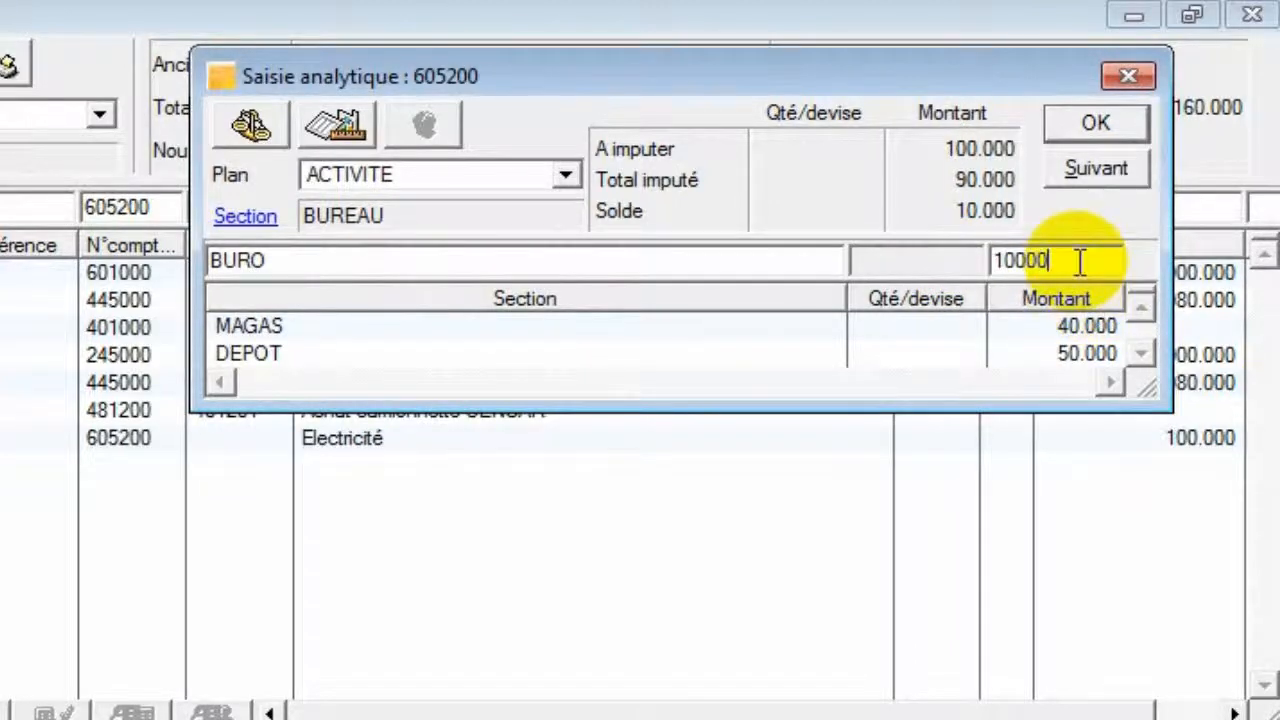
pyautogui.press('Return')
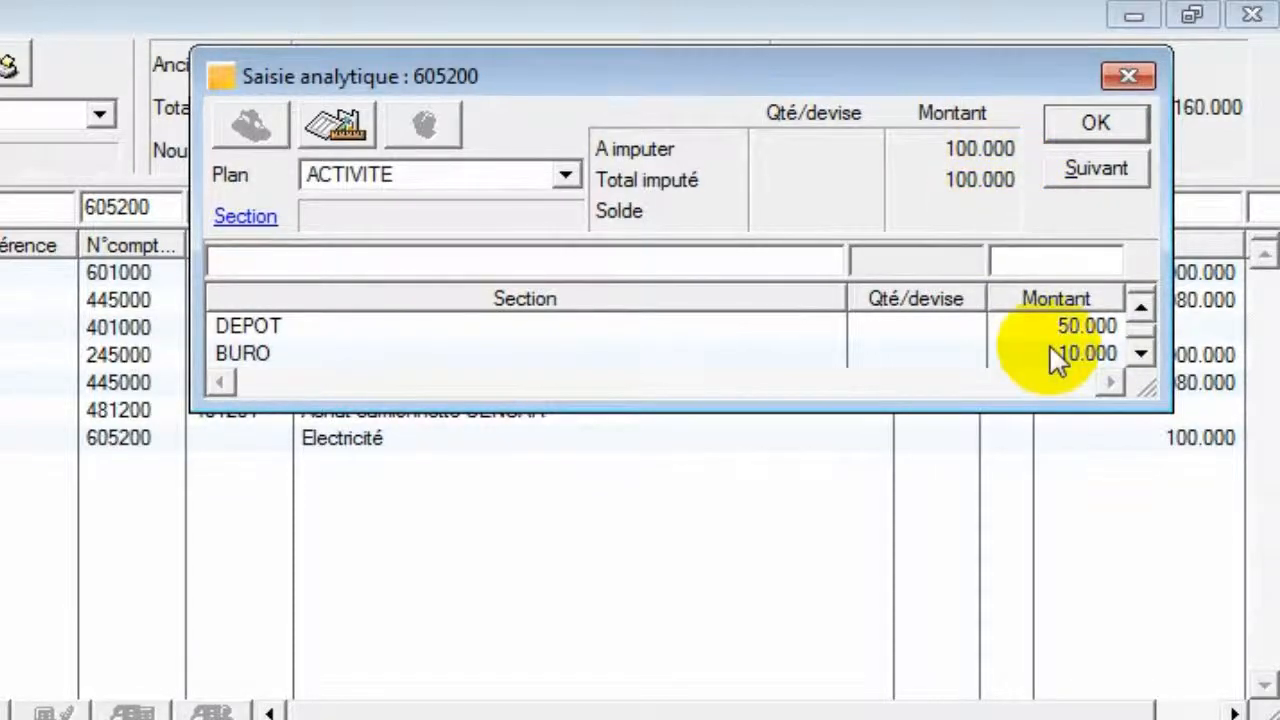
pyautogui.click(1095, 125)
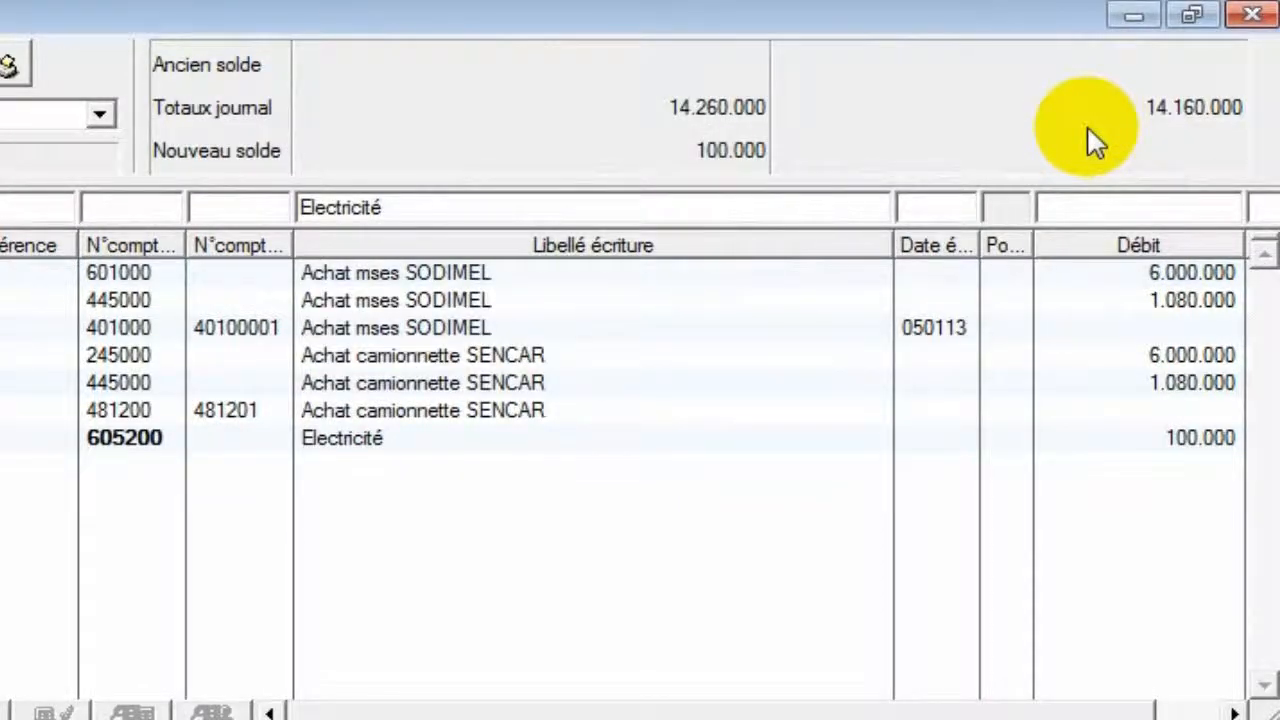
# Add the balancing supplier line for the electricity entry on general account 401000 and validate it.
pyautogui.write('401')
pyautogui.press('Tab')
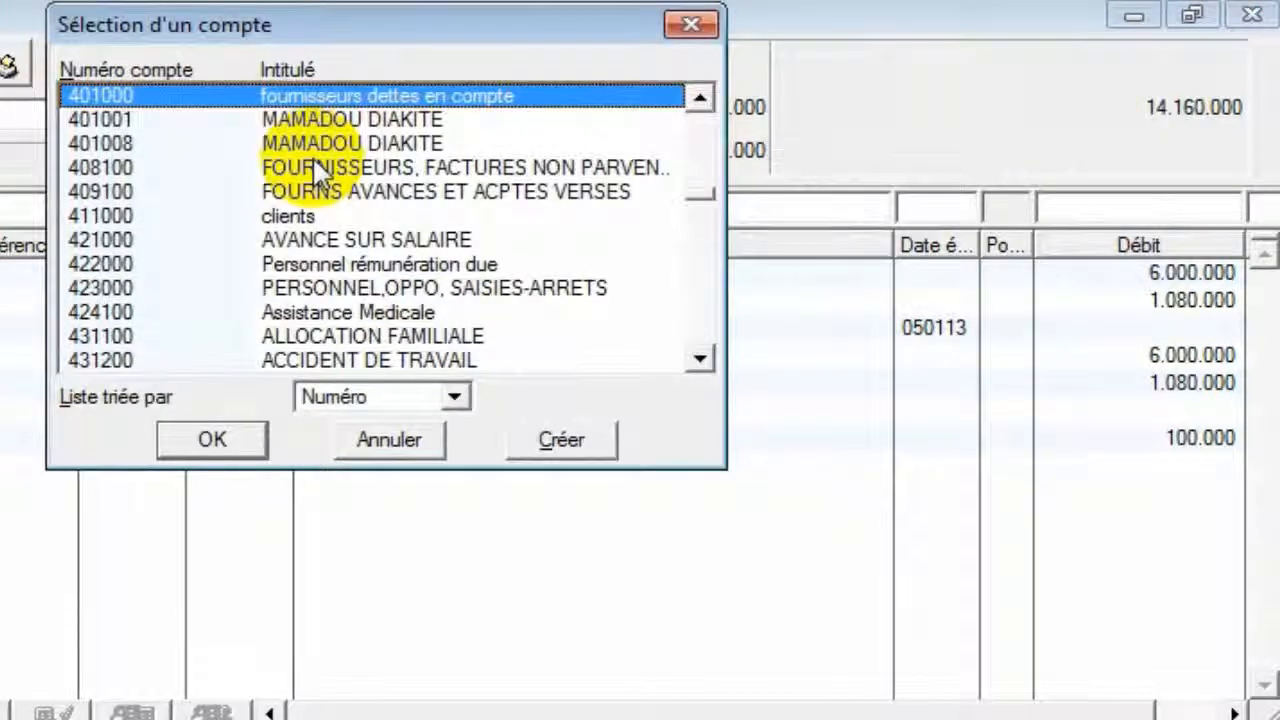
pyautogui.doubleClick(372, 100)
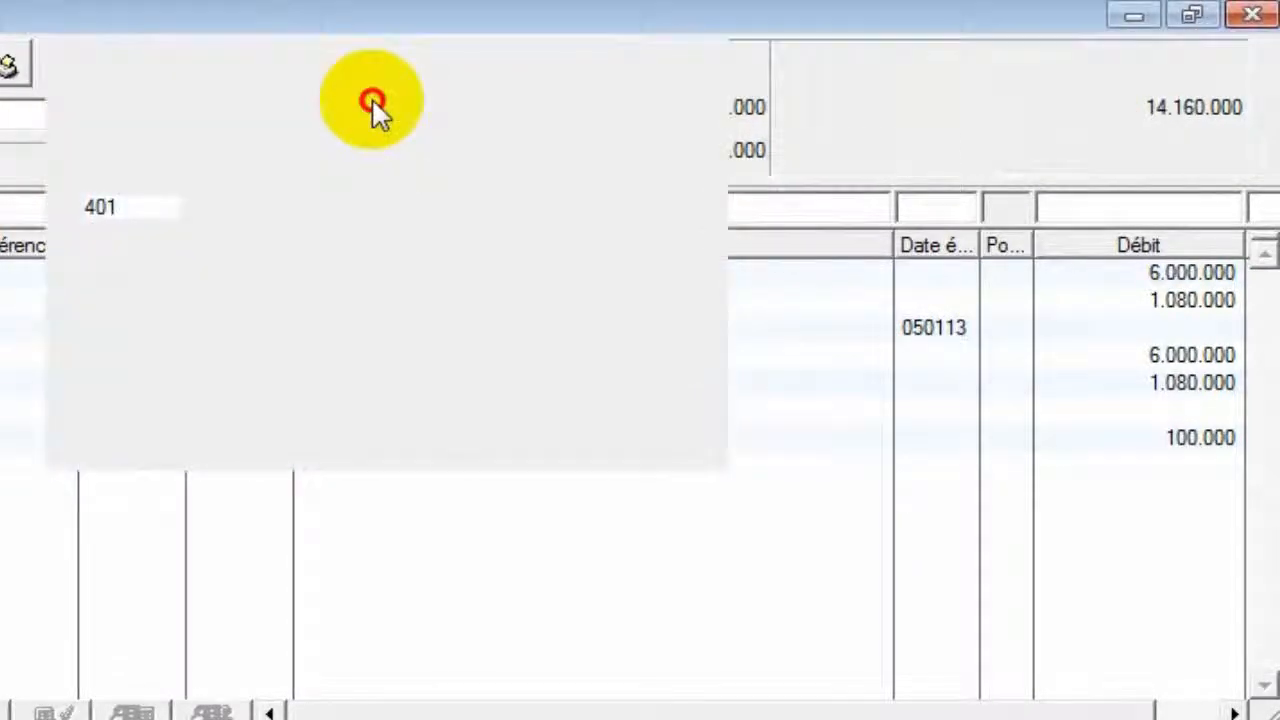
pyautogui.press('Return')
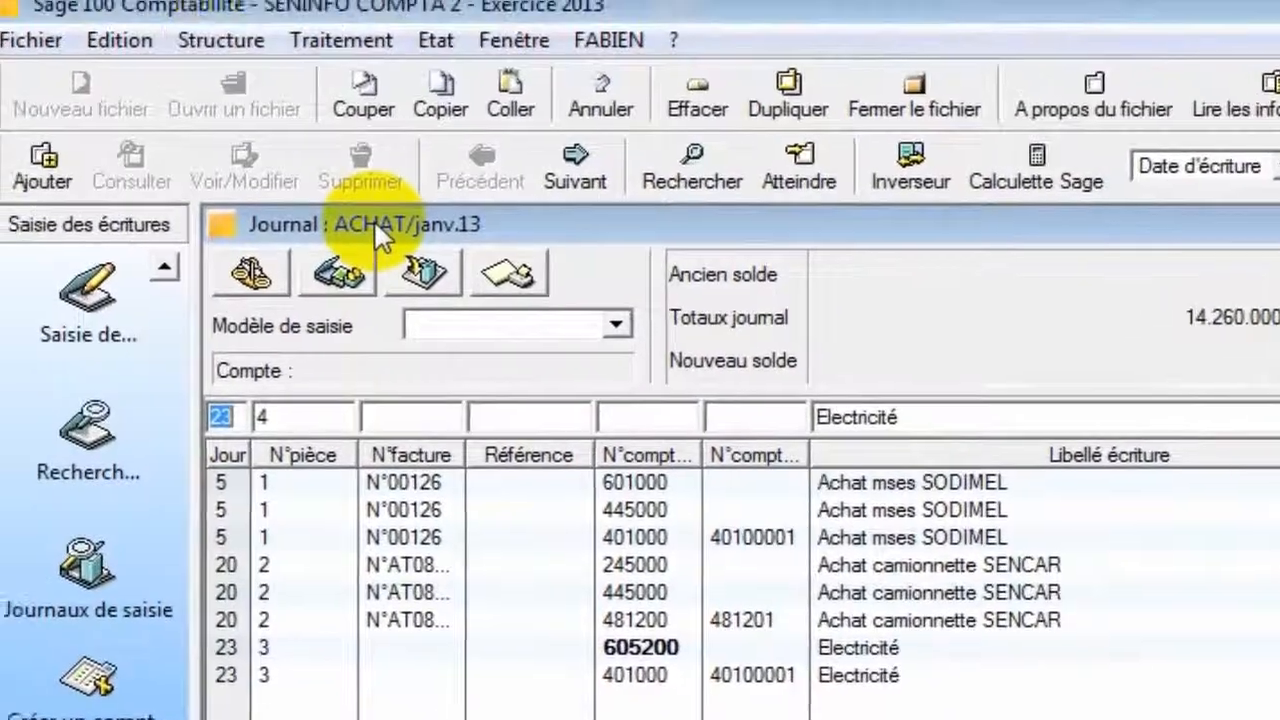
# Open the list of grid models (Modèles de grille).
pyautogui.click(186, 34)
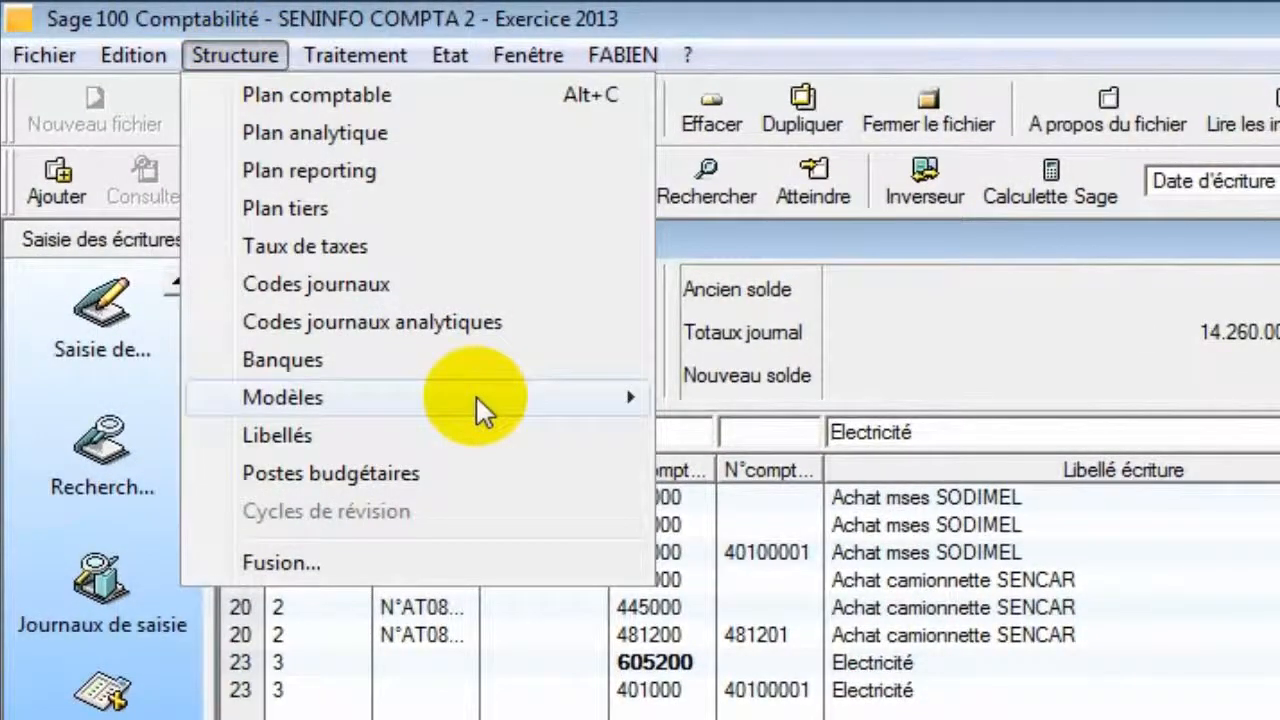
pyautogui.moveTo(474, 409)
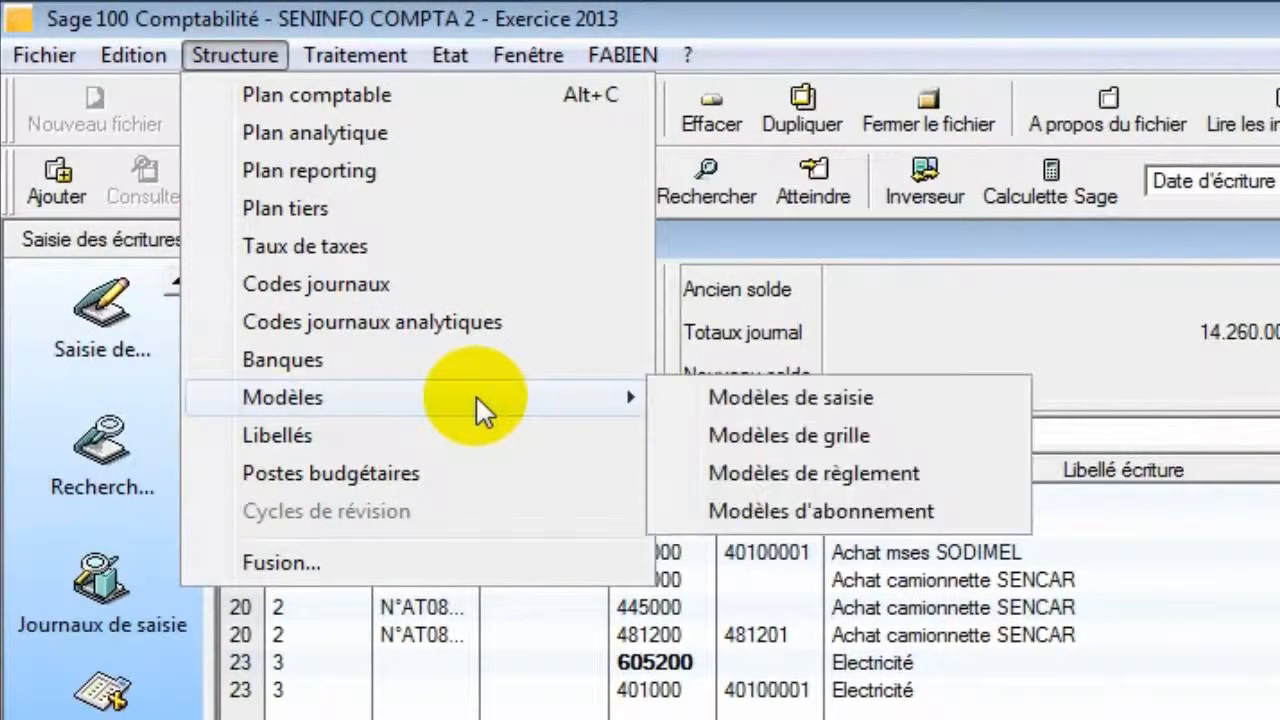
pyautogui.click(828, 437)
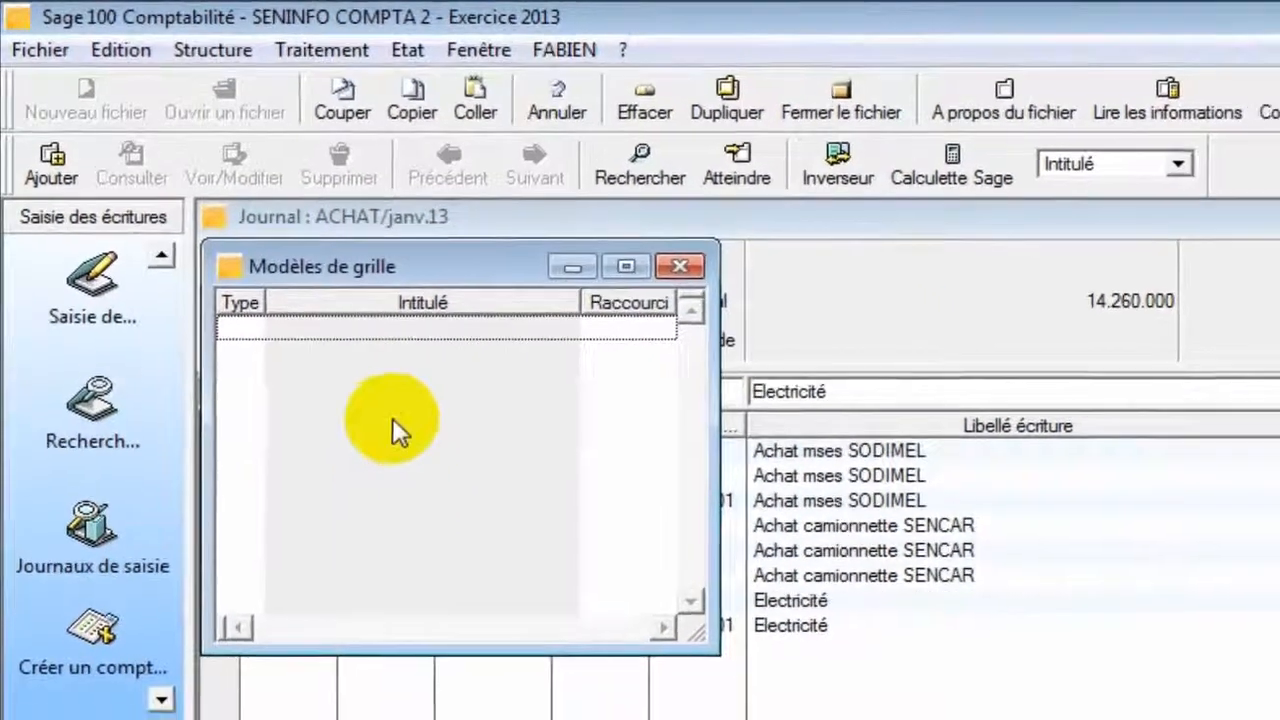
# Create a new analytic grid model titled FOURNITURES DE BUREAU.
pyautogui.click(56, 162)
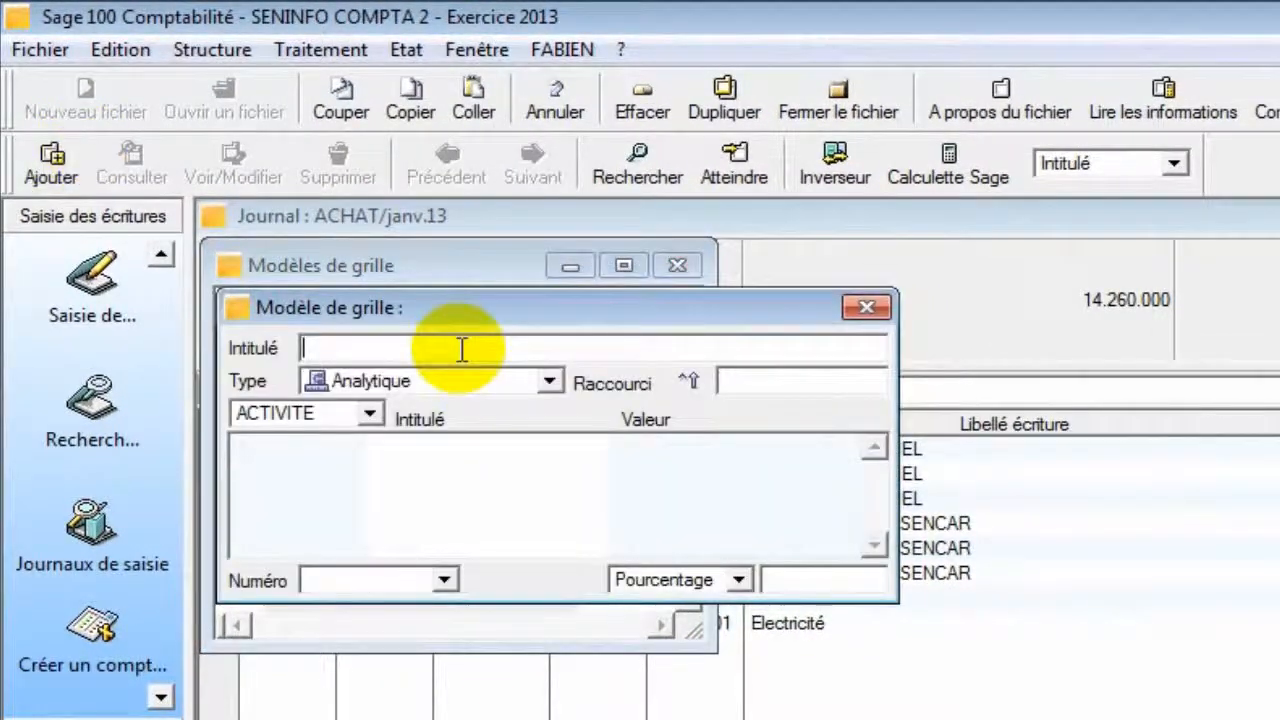
pyautogui.write('FOURNI')
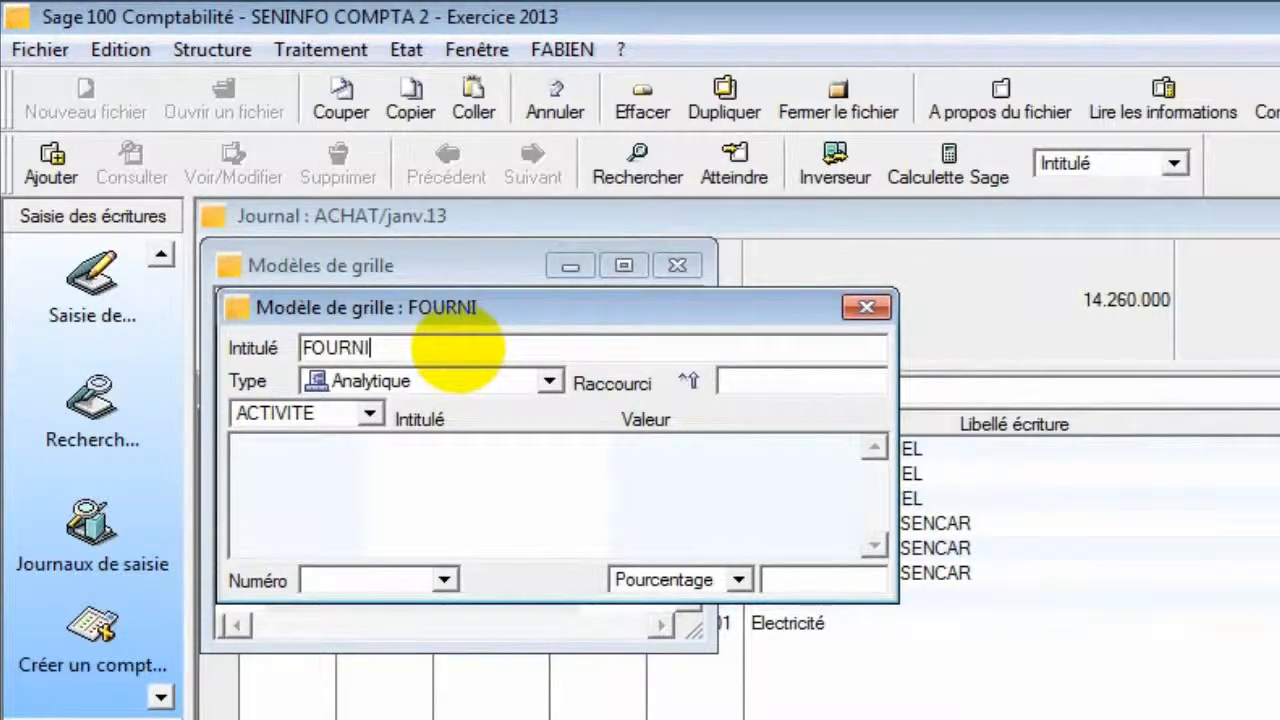
pyautogui.write('TURES DE BURE')
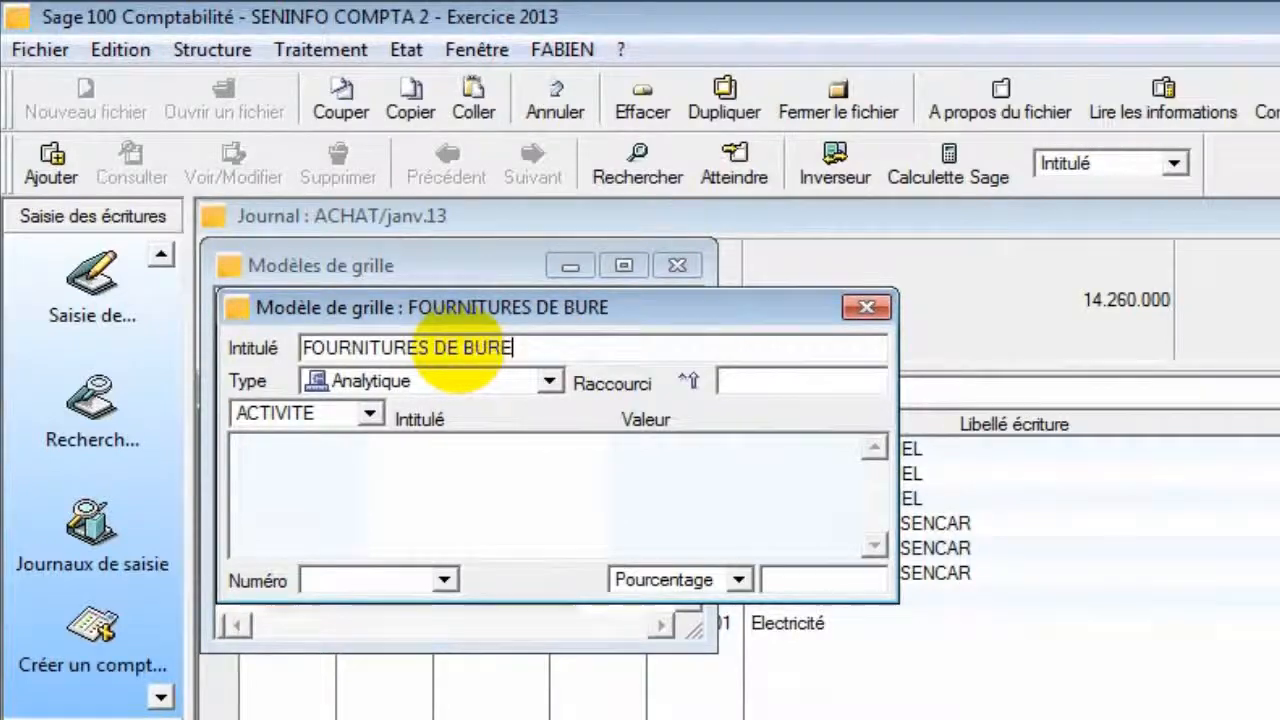
pyautogui.write('AU')
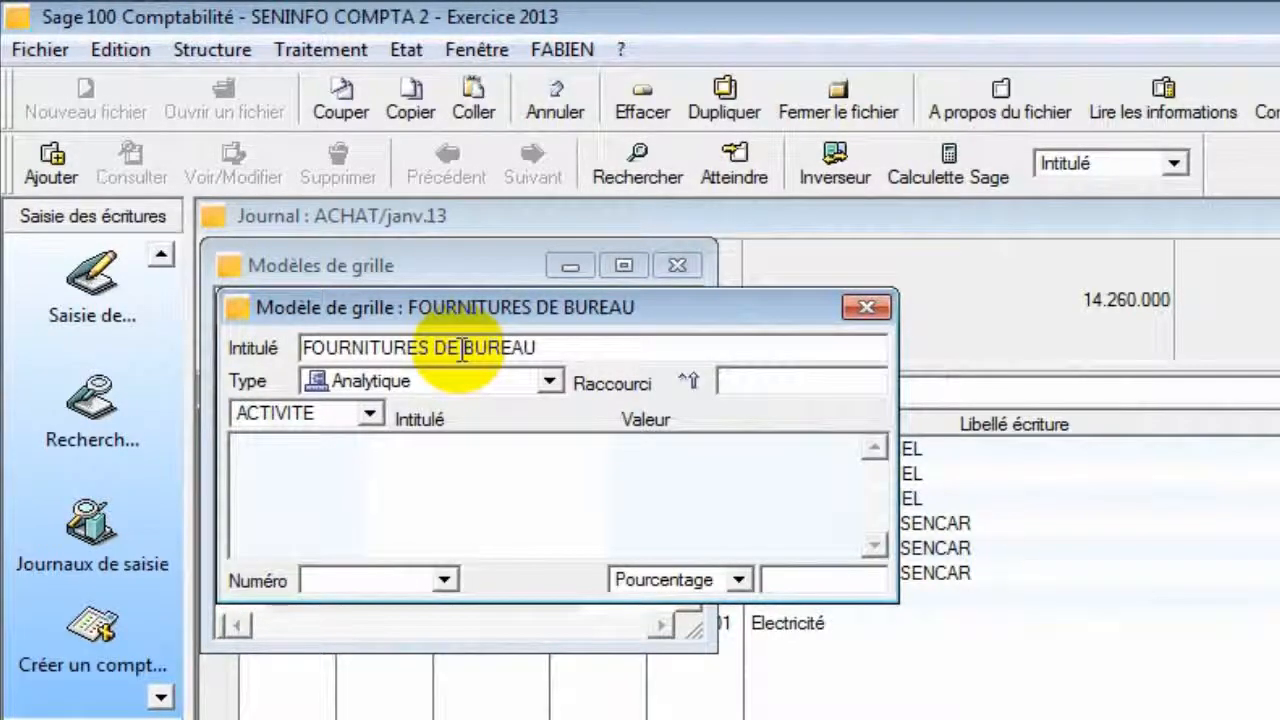
# Assign 60 percent of the grid model to the BURO section.
pyautogui.click(446, 581)
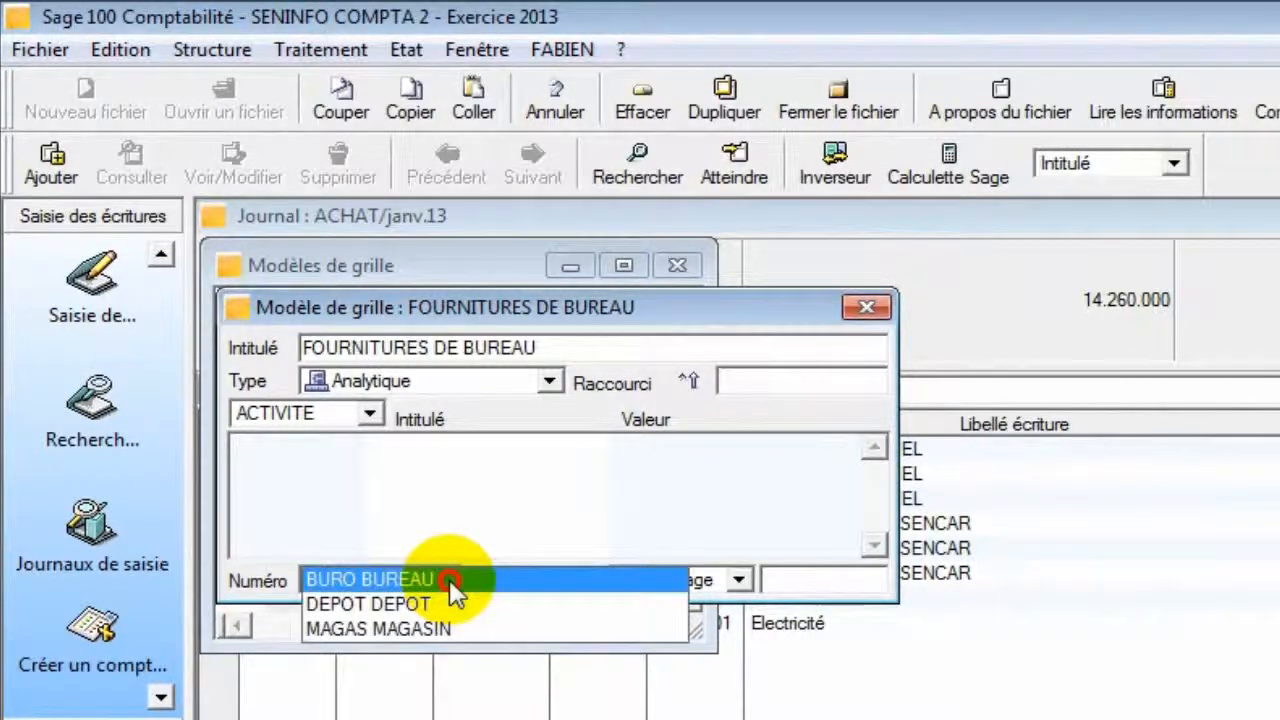
pyautogui.click(450, 581)
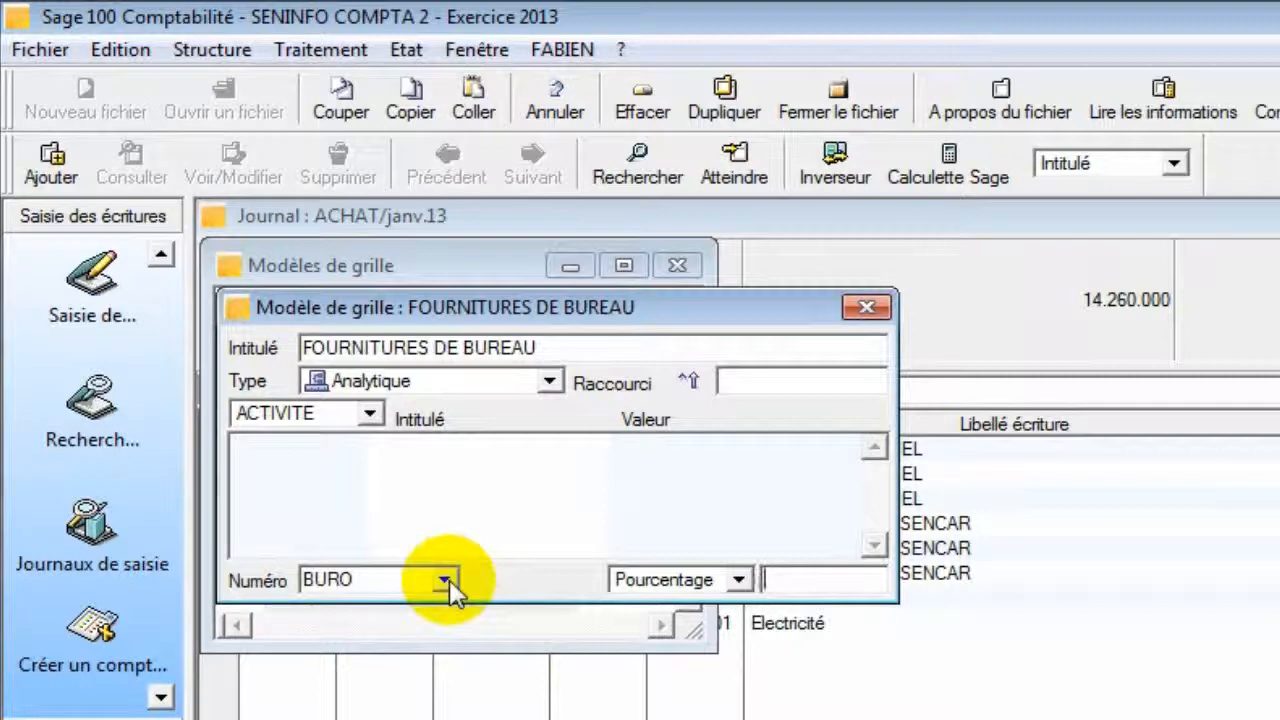
pyautogui.write('60')
pyautogui.press('Return')
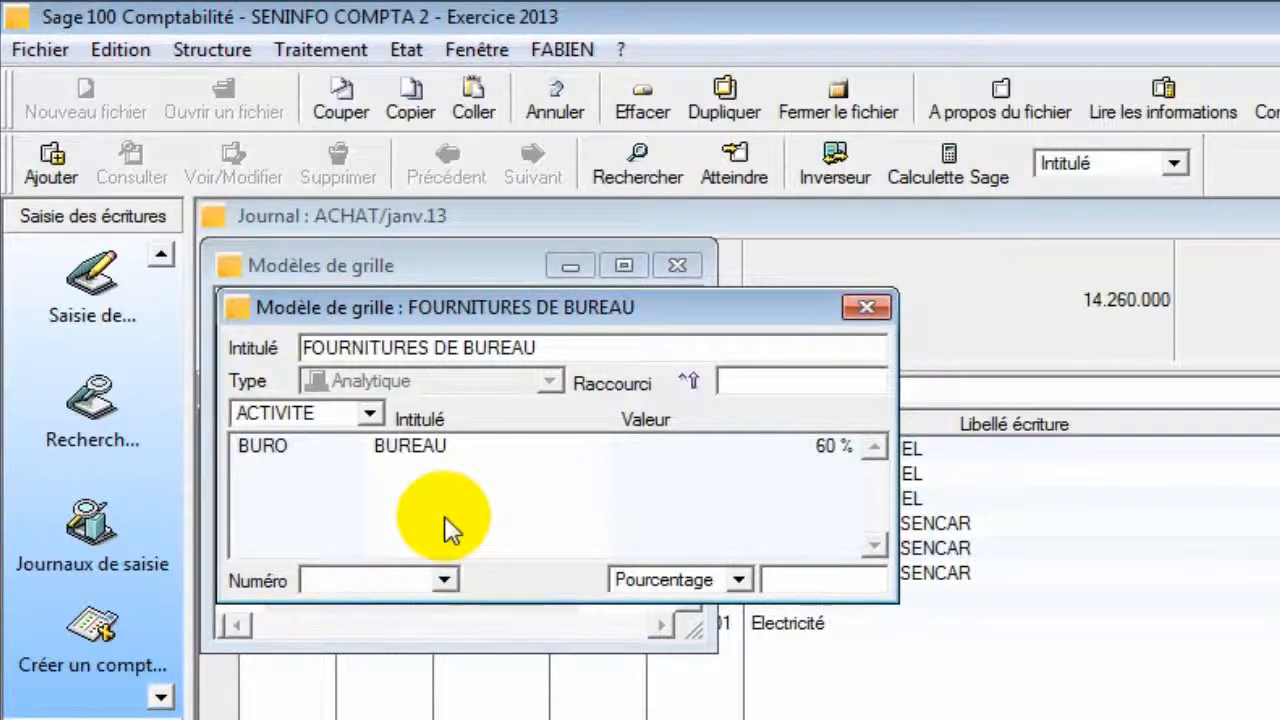
# Add the DEPOT section to the grid model with a share of 10 percent.
pyautogui.click(445, 580)
pyautogui.click(448, 610)
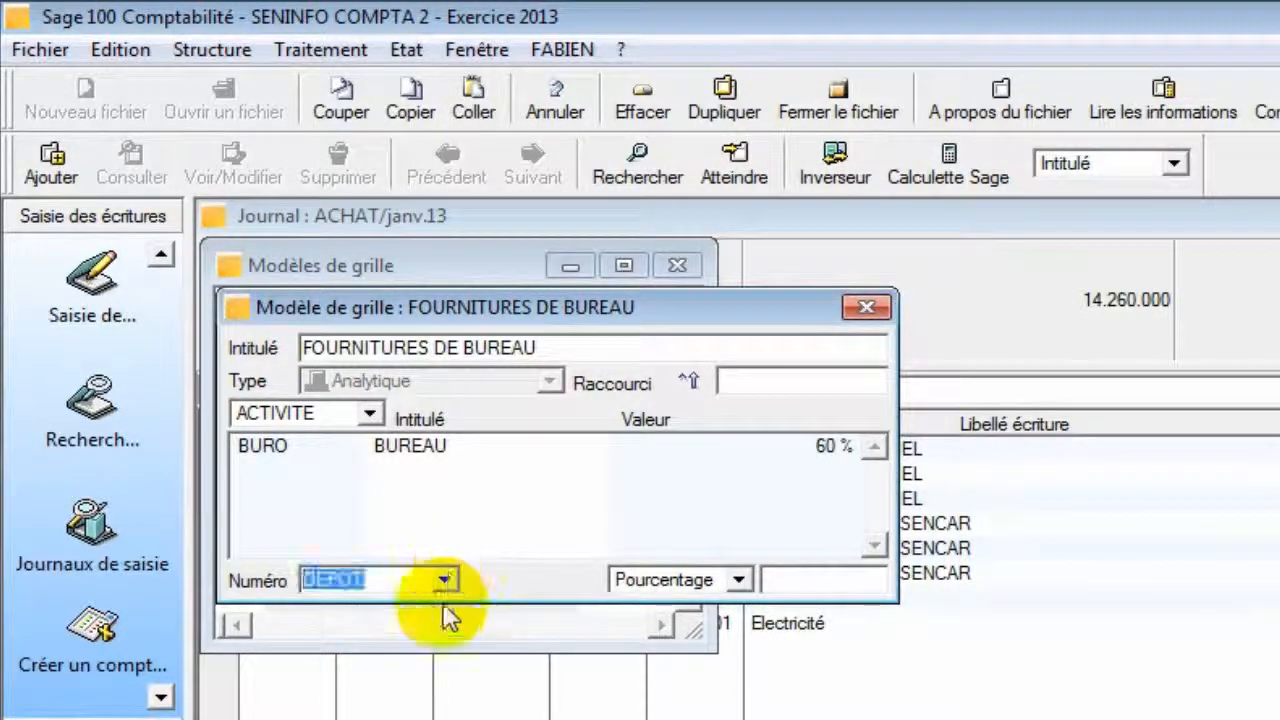
pyautogui.press('Tab')
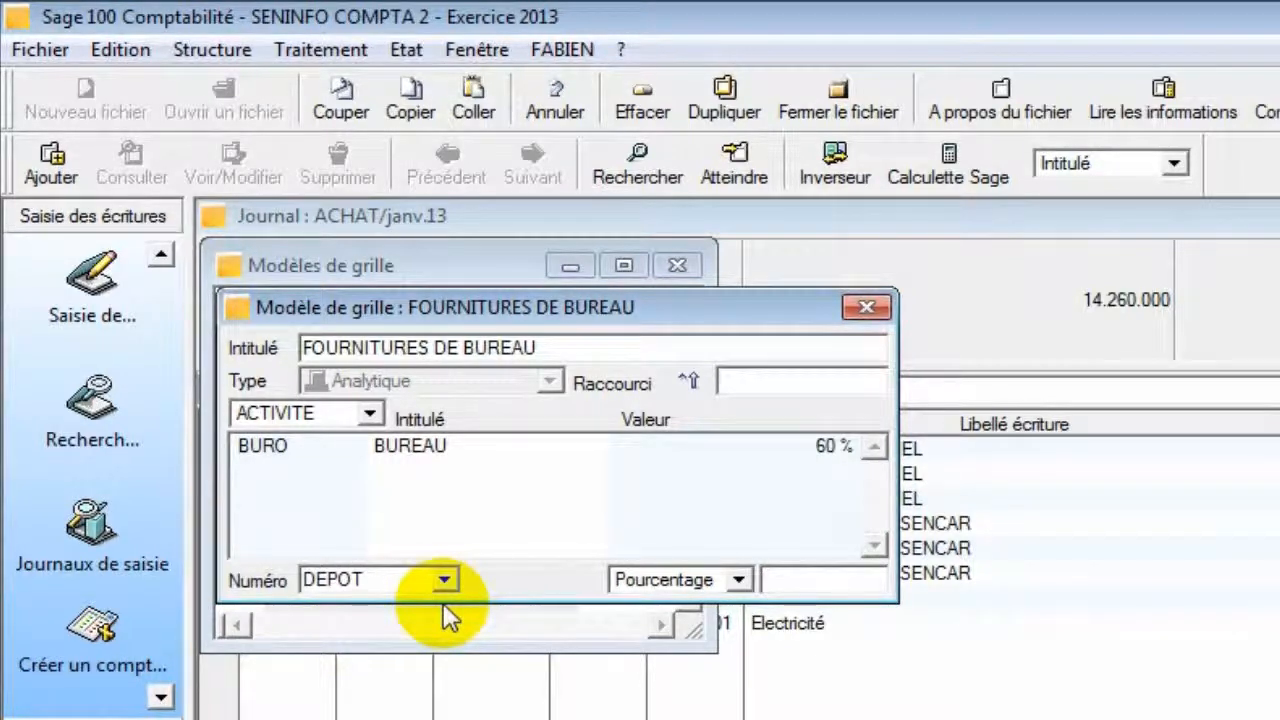
pyautogui.write('10')
pyautogui.press('Return')
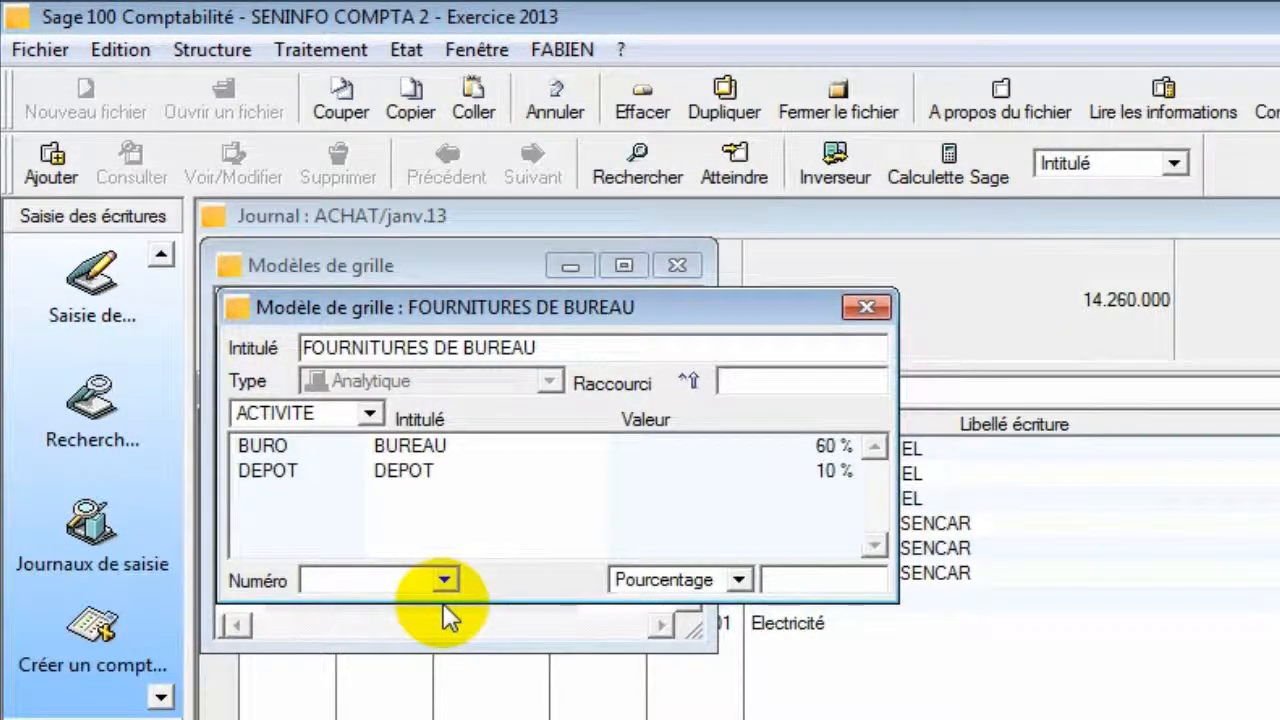
# Add the MAGAS section to the grid model at 30 percent, then close the model and the grid model list.
pyautogui.click(444, 582)
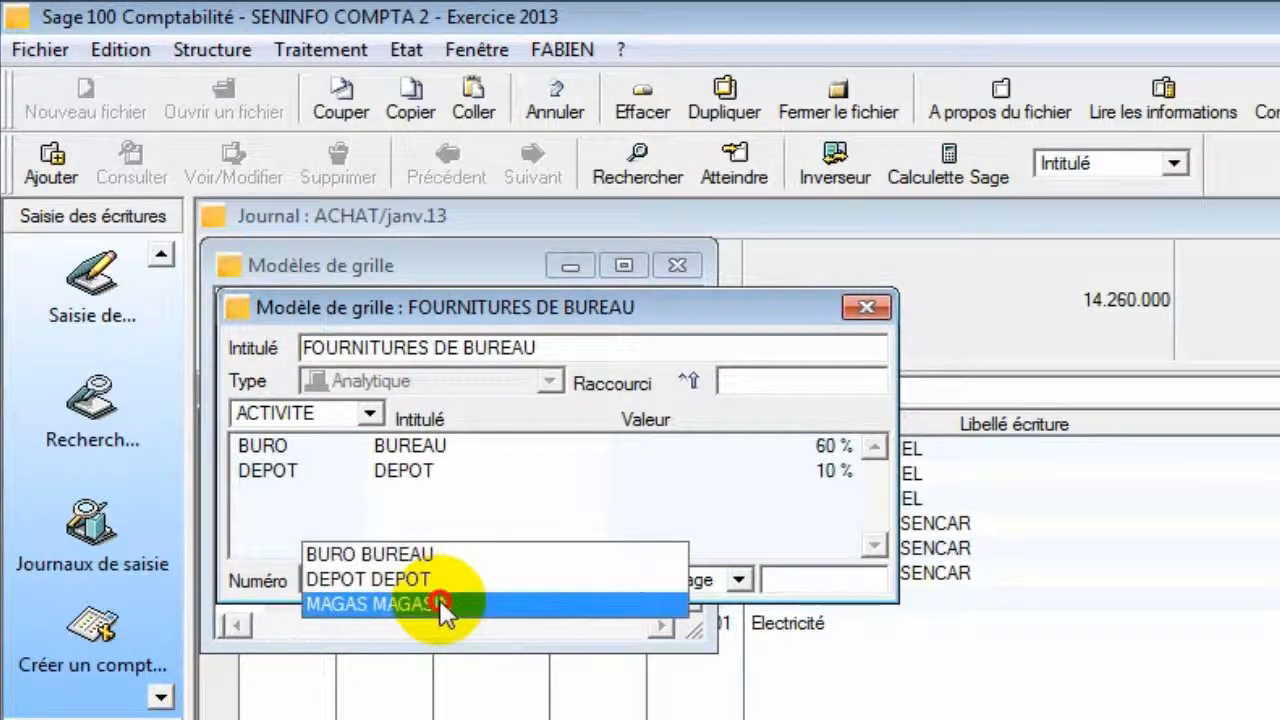
pyautogui.click(439, 602)
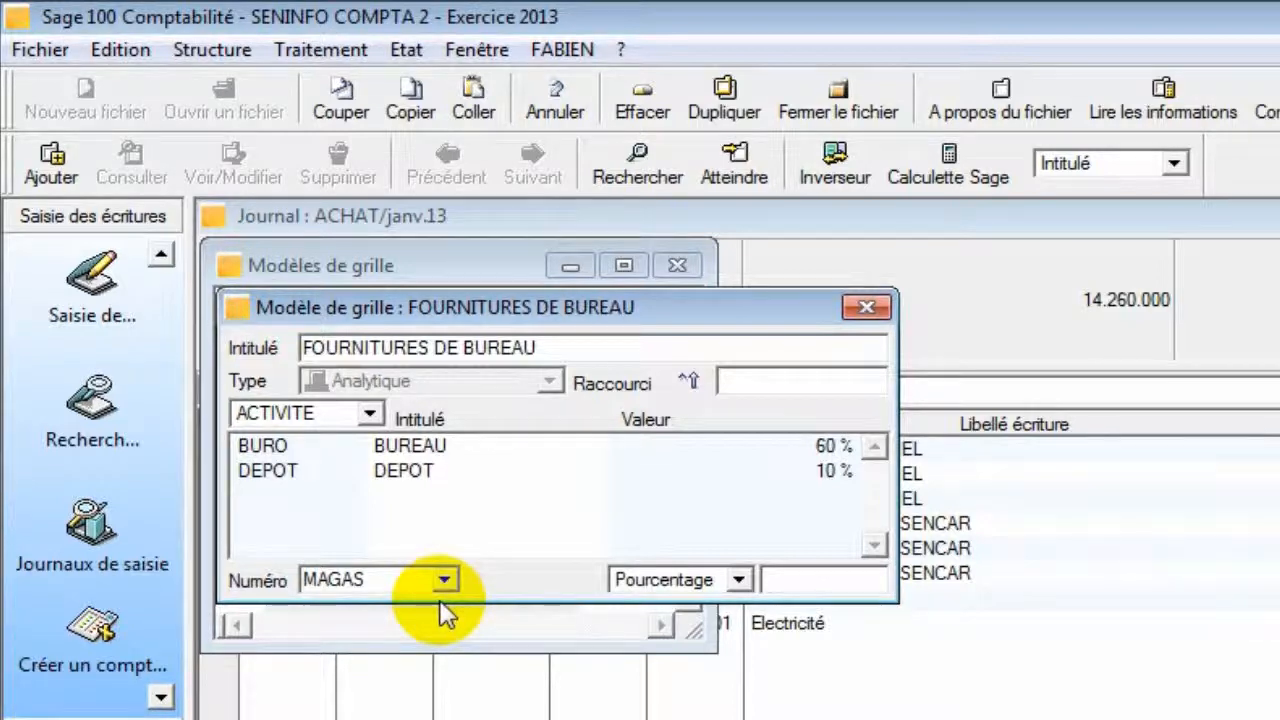
pyautogui.write('30')
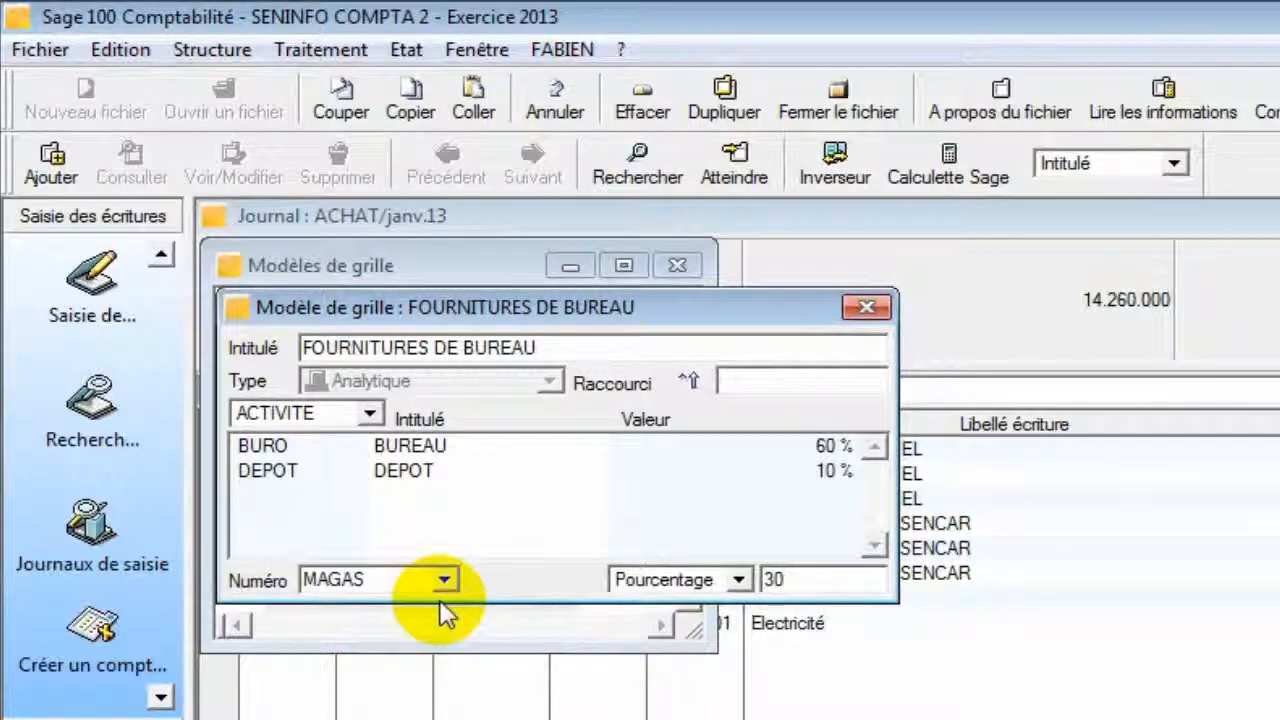
pyautogui.press('Return')
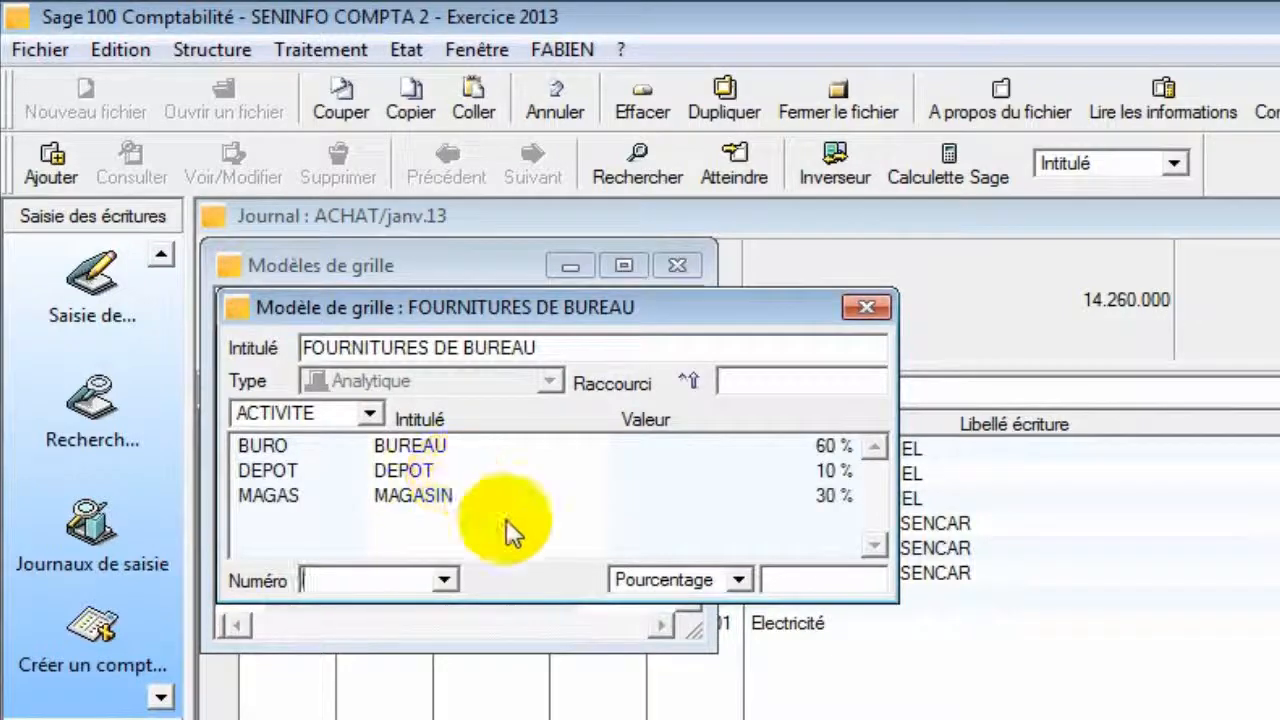
pyautogui.click(866, 310)
pyautogui.click(684, 266)
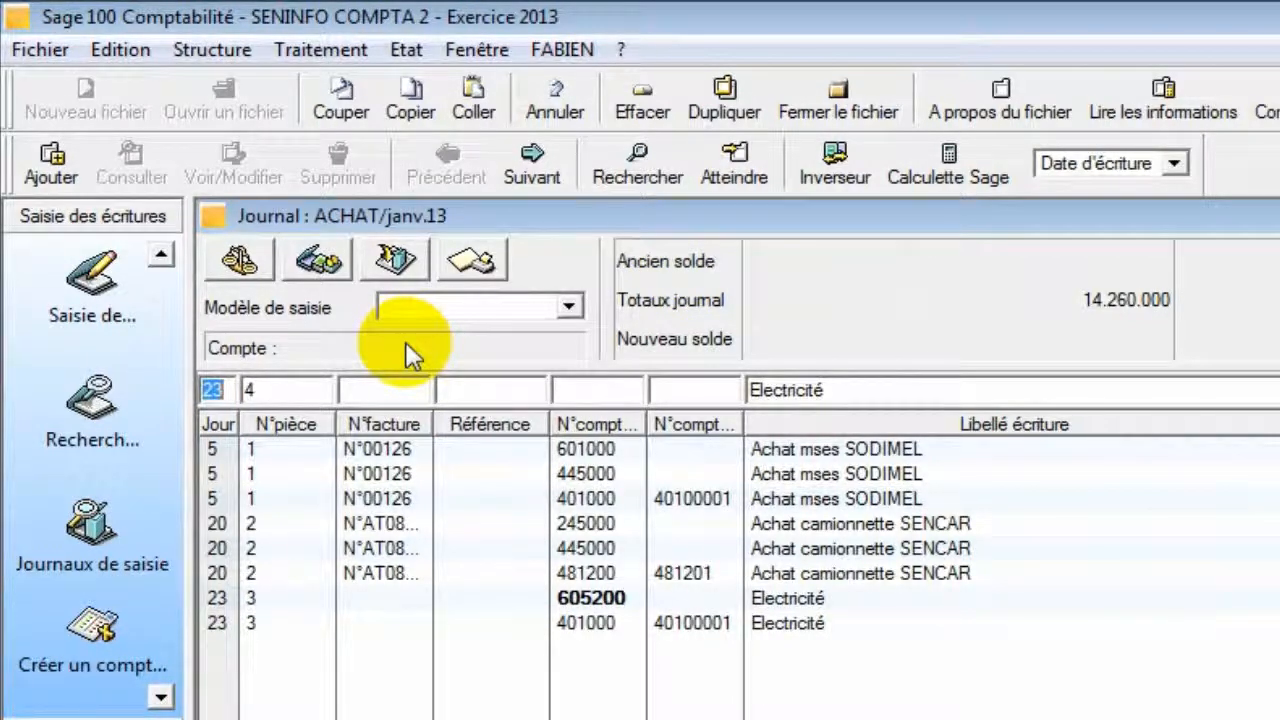
# Enter a journal line on general account 605500 labelled Fournitures de bureau with a debit of 60000, and validate it.
pyautogui.press('Tab')
pyautogui.press('Tab')
pyautogui.write('60')
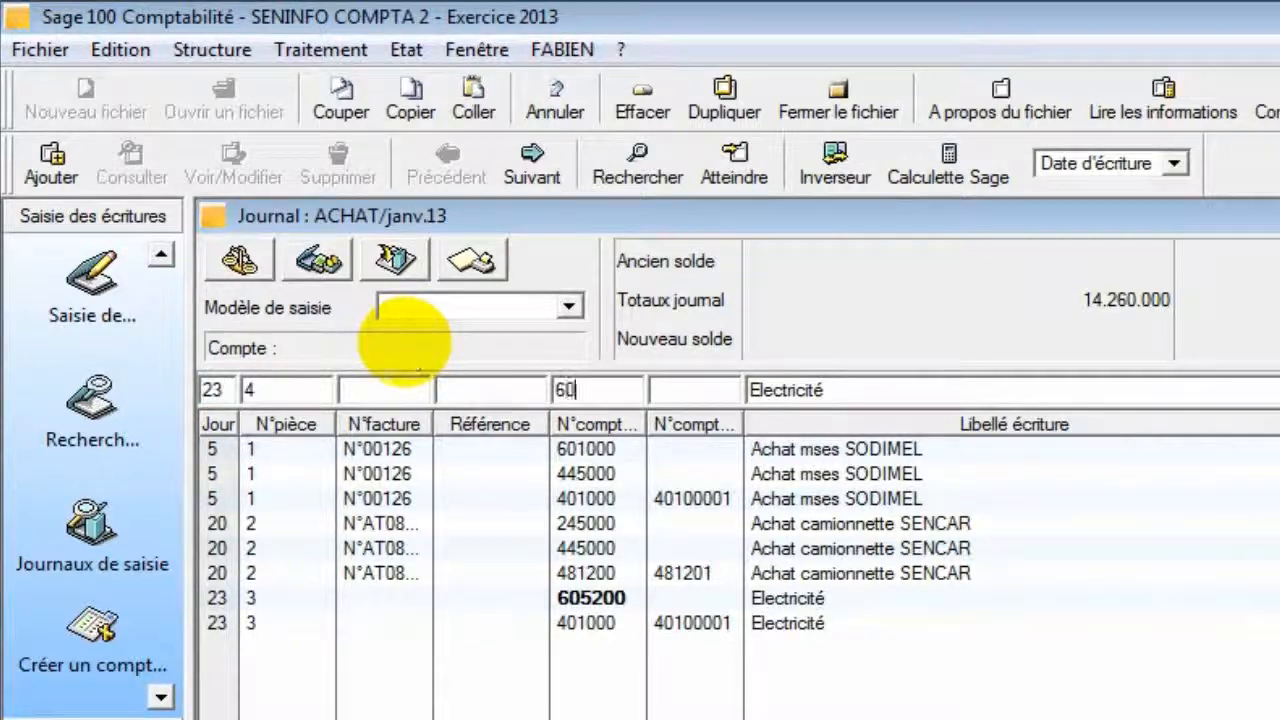
pyautogui.write('55')
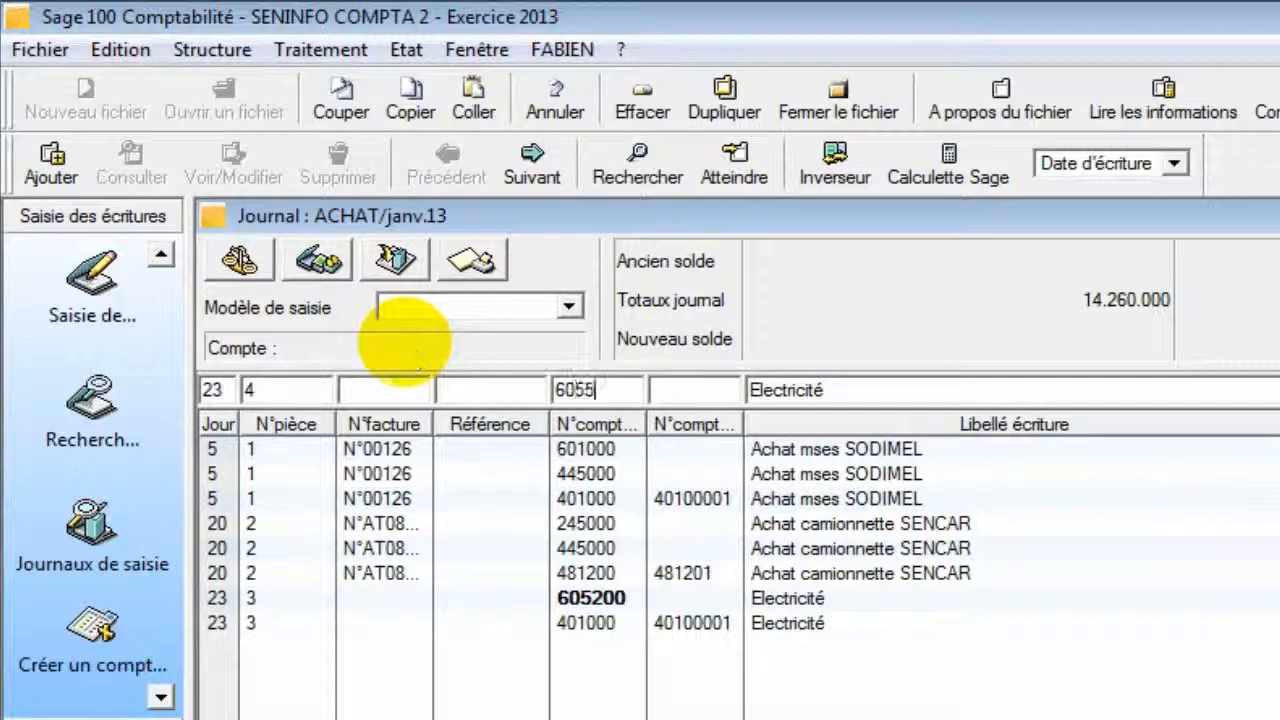
pyautogui.press('Tab')
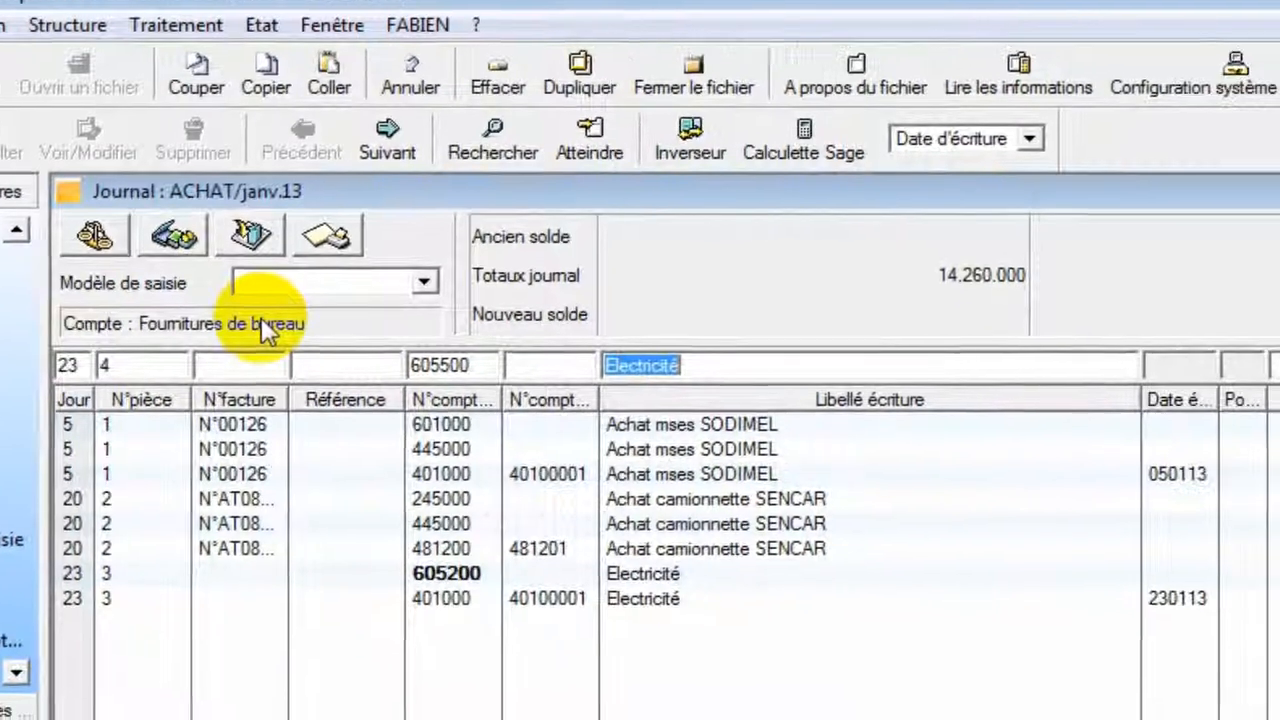
pyautogui.click(401, 342)
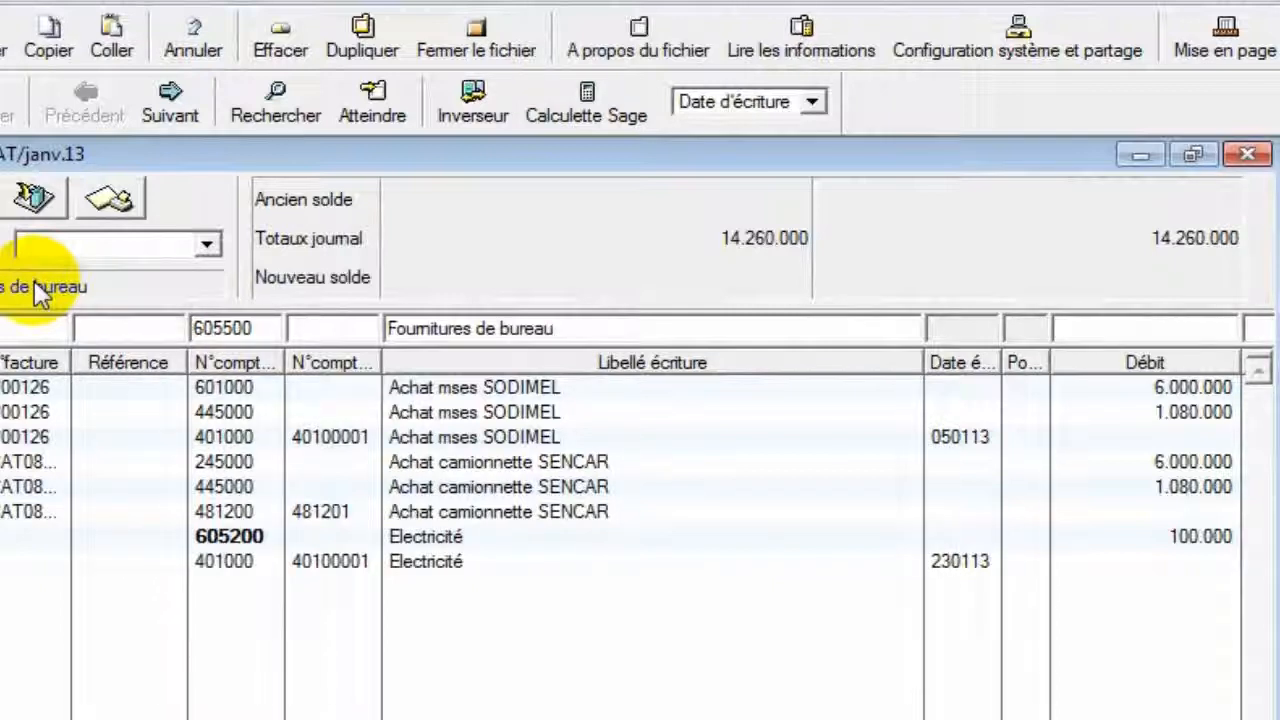
pyautogui.write('6')
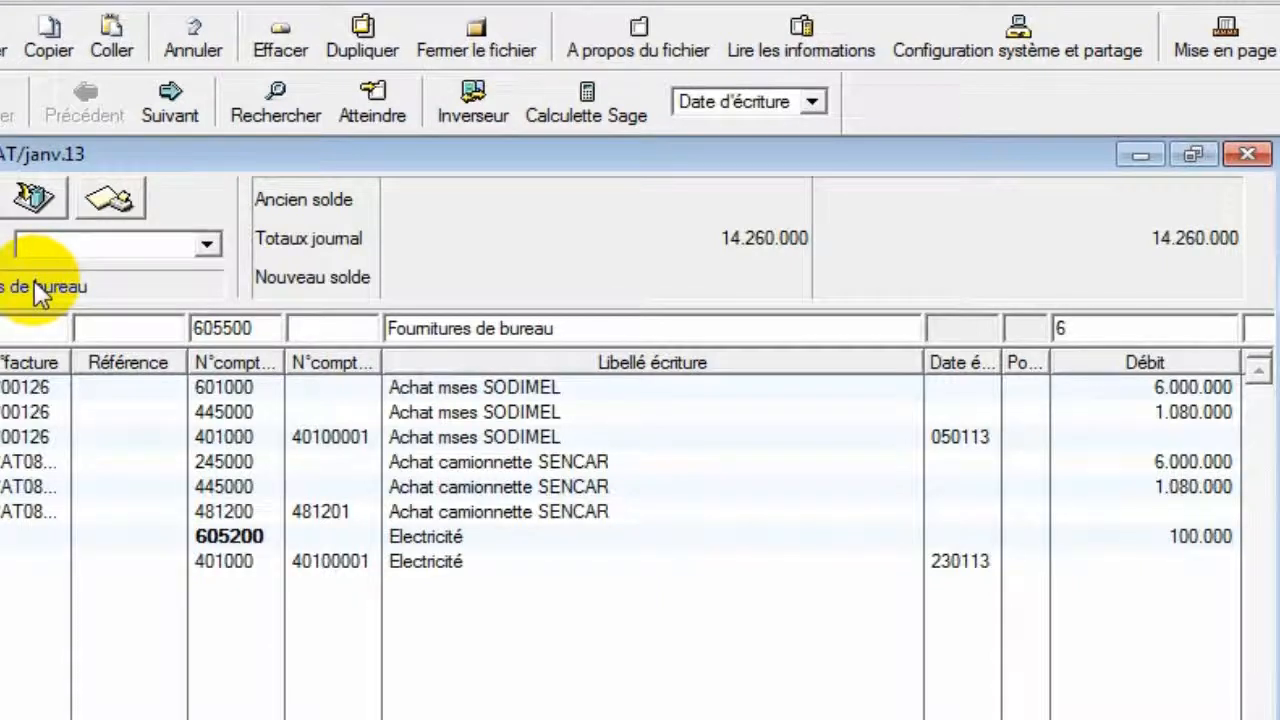
pyautogui.write('000')
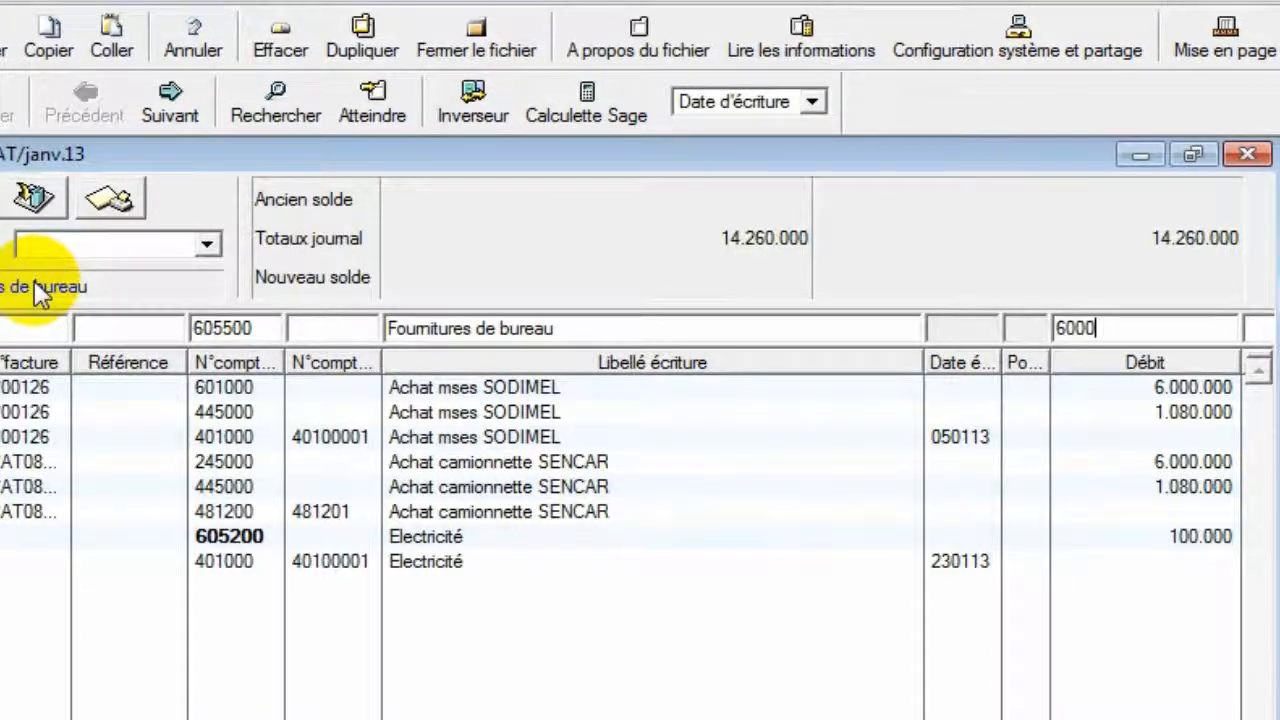
pyautogui.write('0')
pyautogui.press('Return')
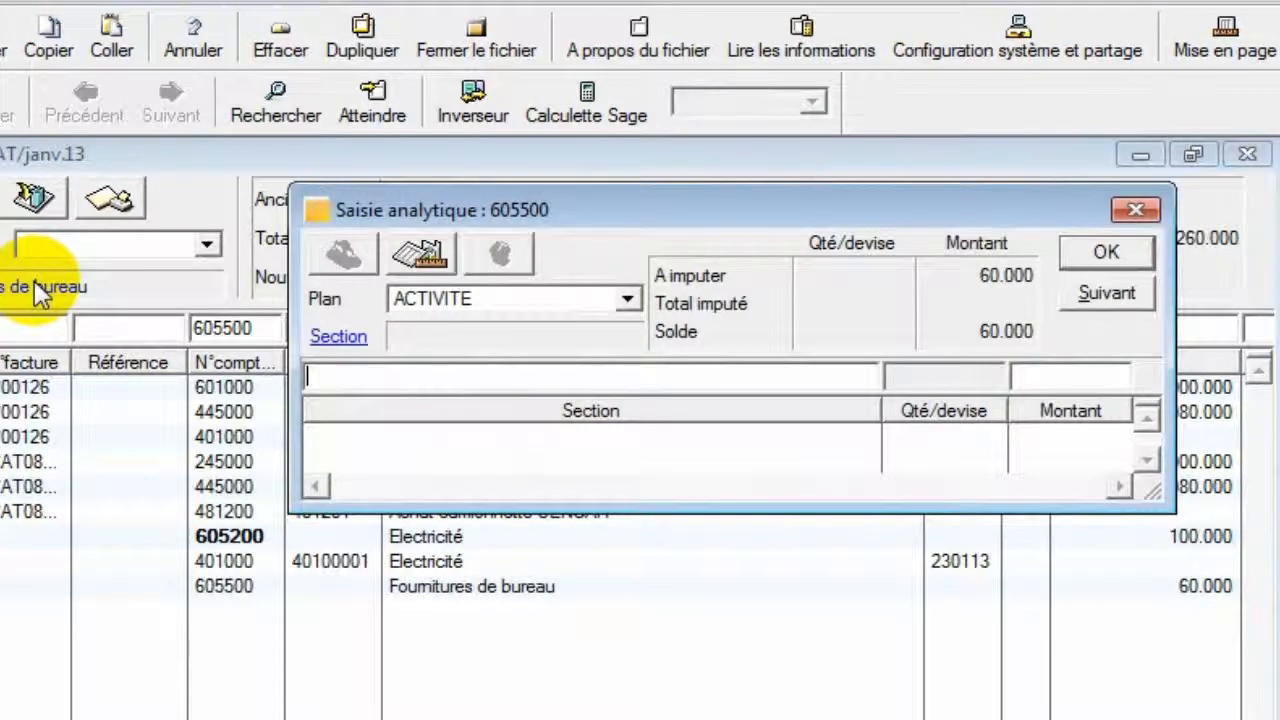
# Apply the FOURNITURES DE BUREAU grid to the analytic breakdown of account 605500, check the section amounts and validate it.
pyautogui.click(420, 262)
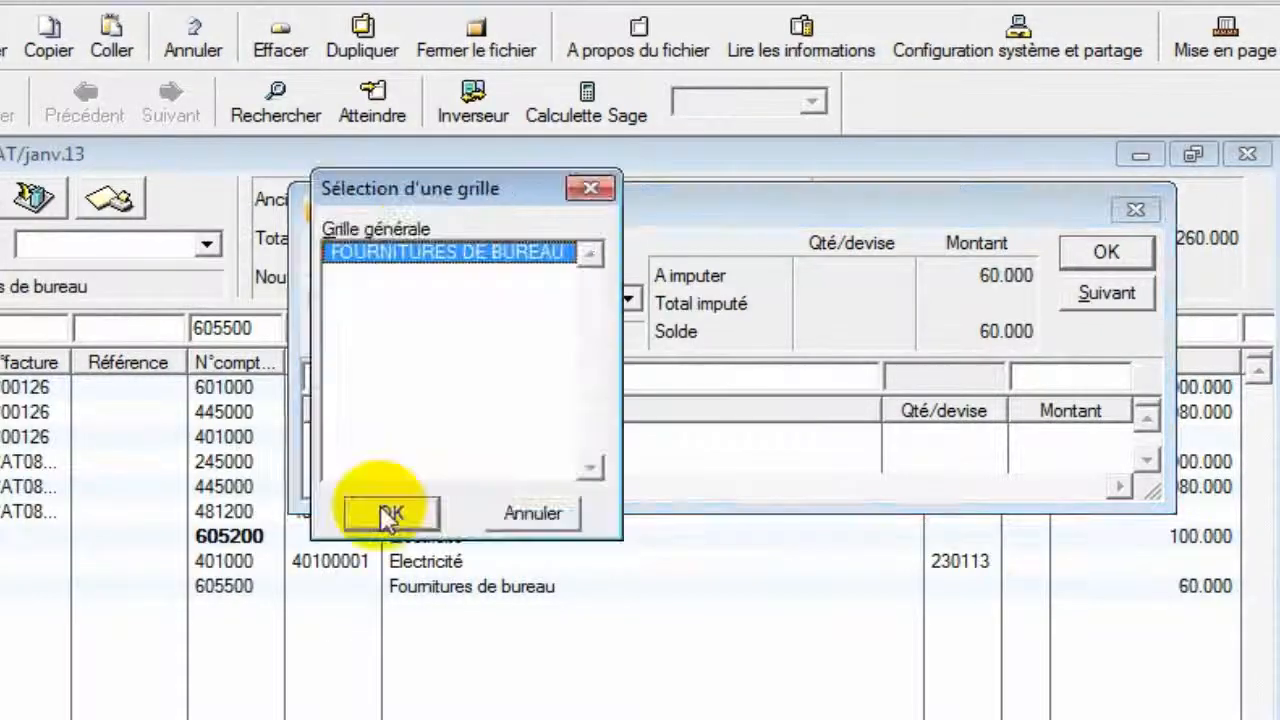
pyautogui.click(388, 514)
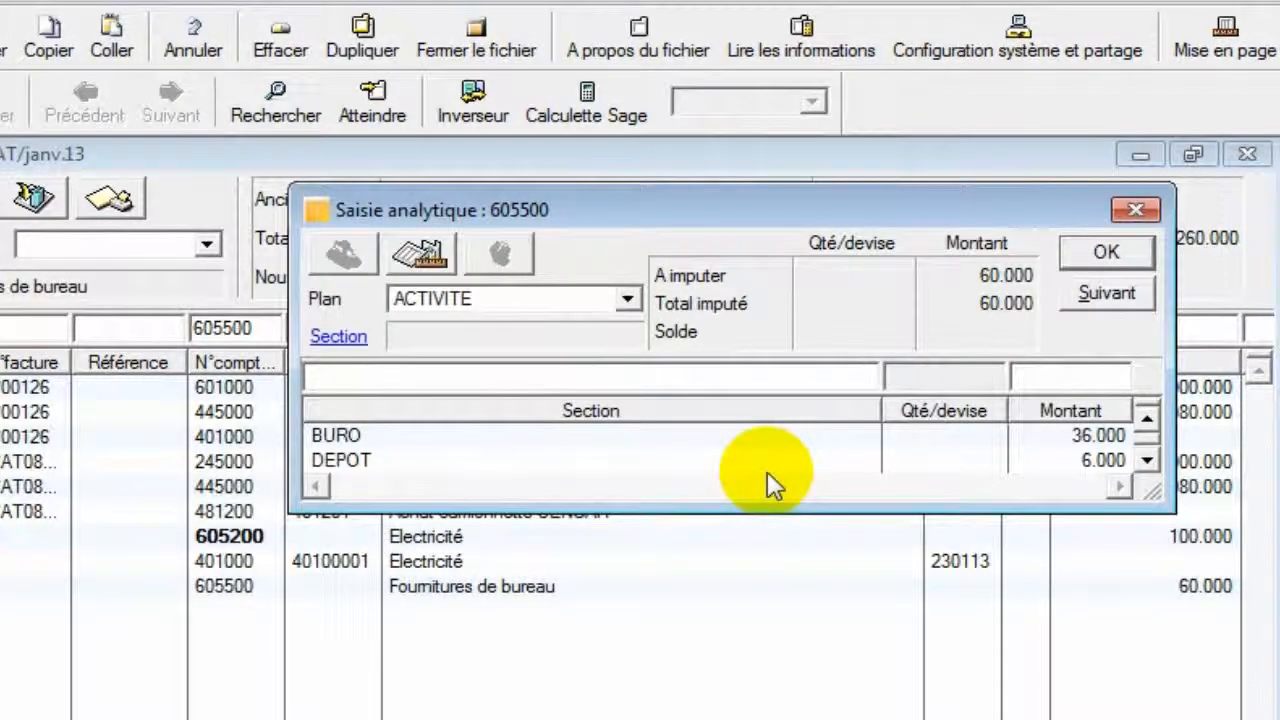
pyautogui.click(1150, 460)
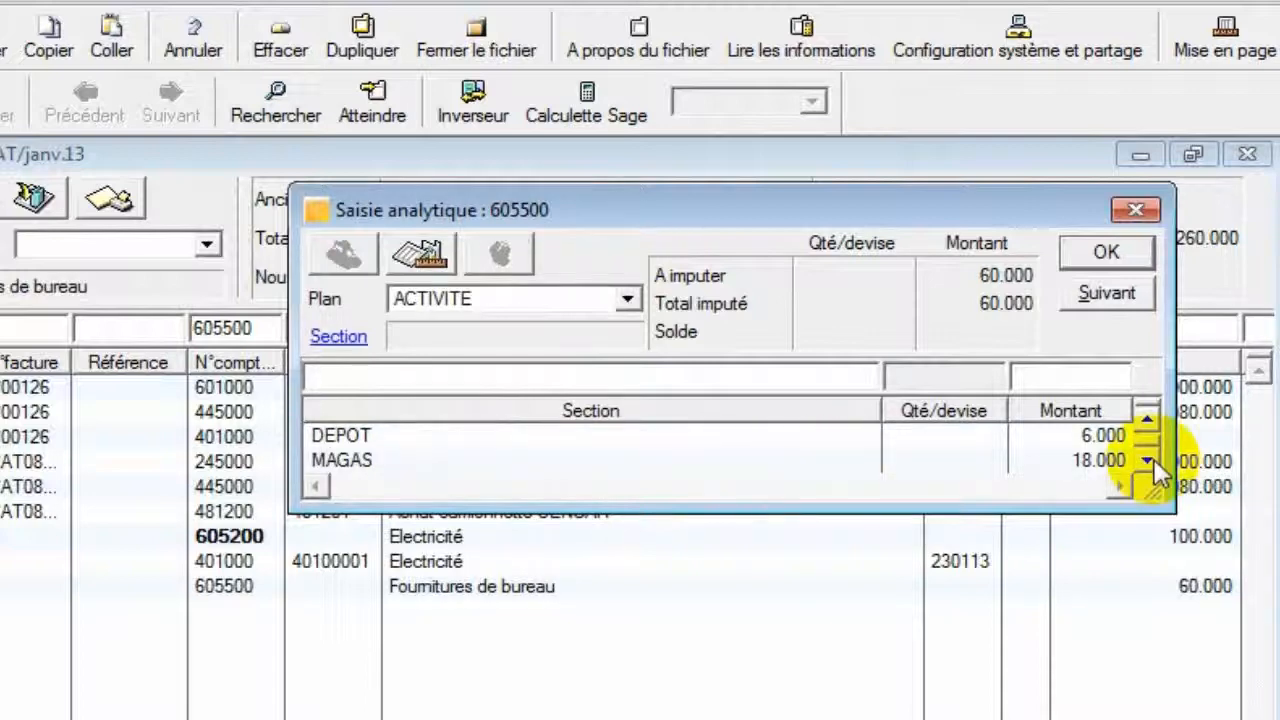
pyautogui.click(1106, 254)
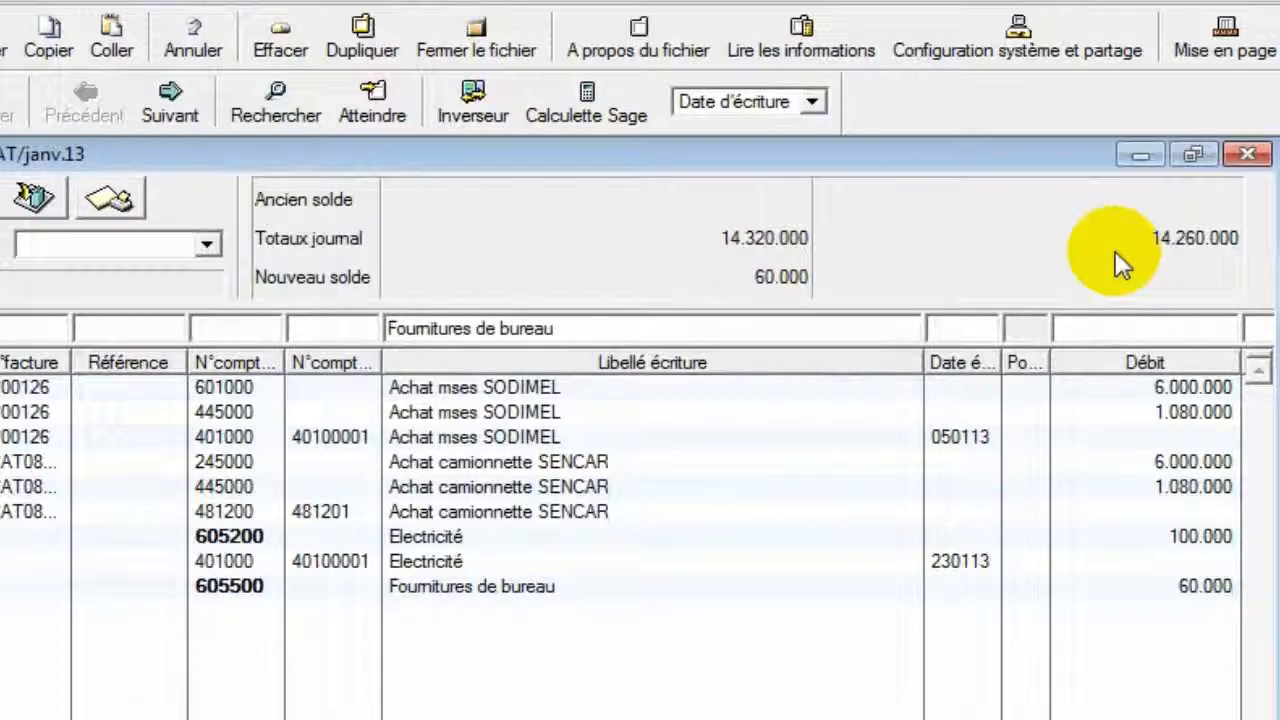
# Add the balancing supplier line for the office supplies entry on general account 401000 and validate it.
pyautogui.write('40100')
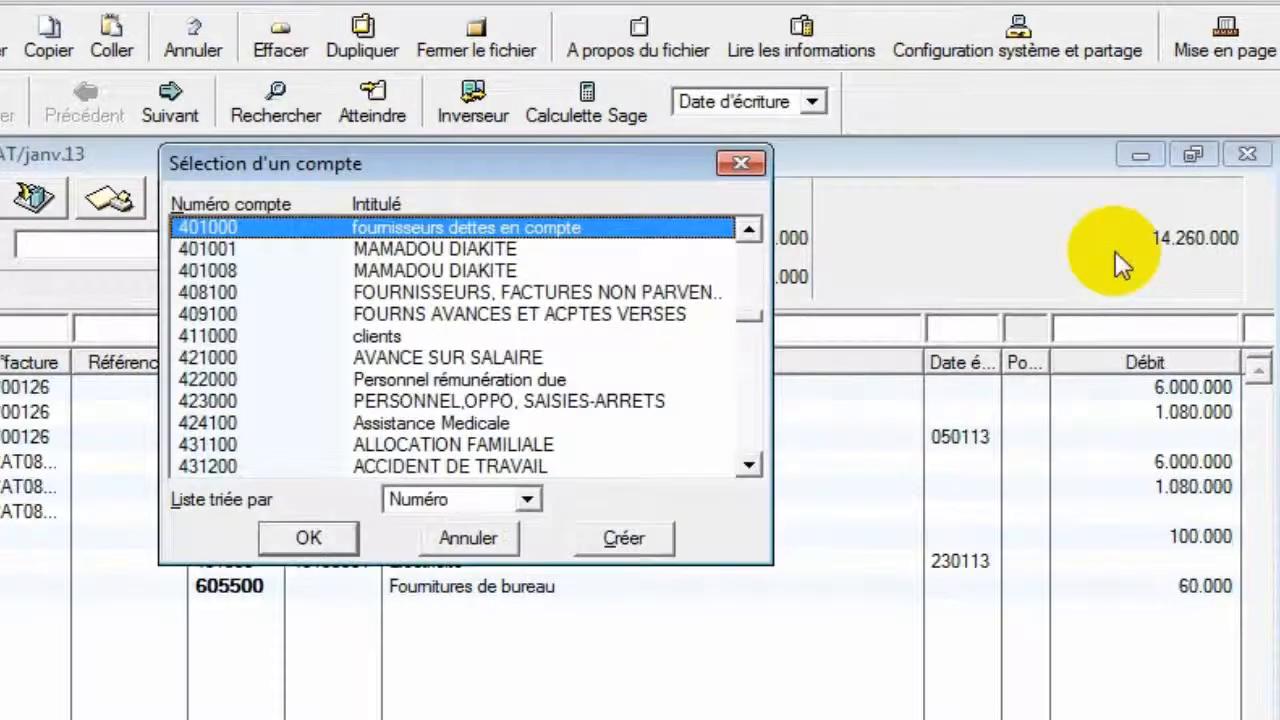
pyautogui.click(300, 539)
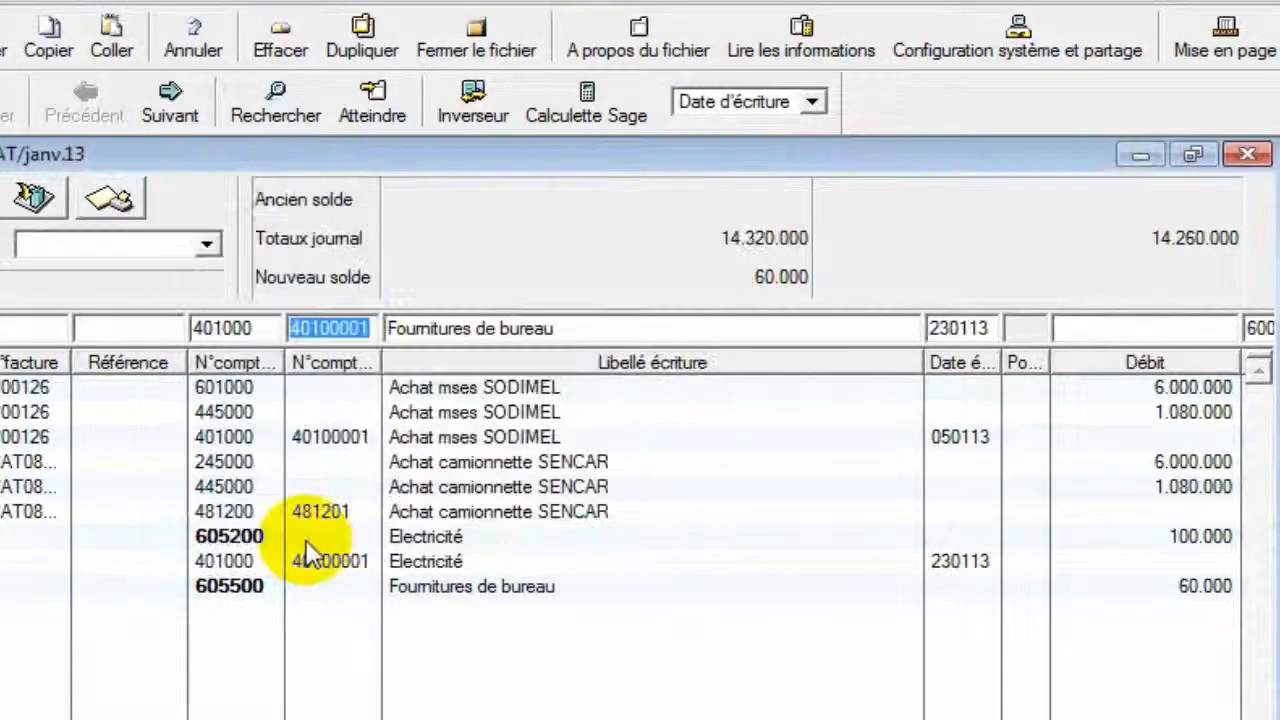
pyautogui.press('Return')
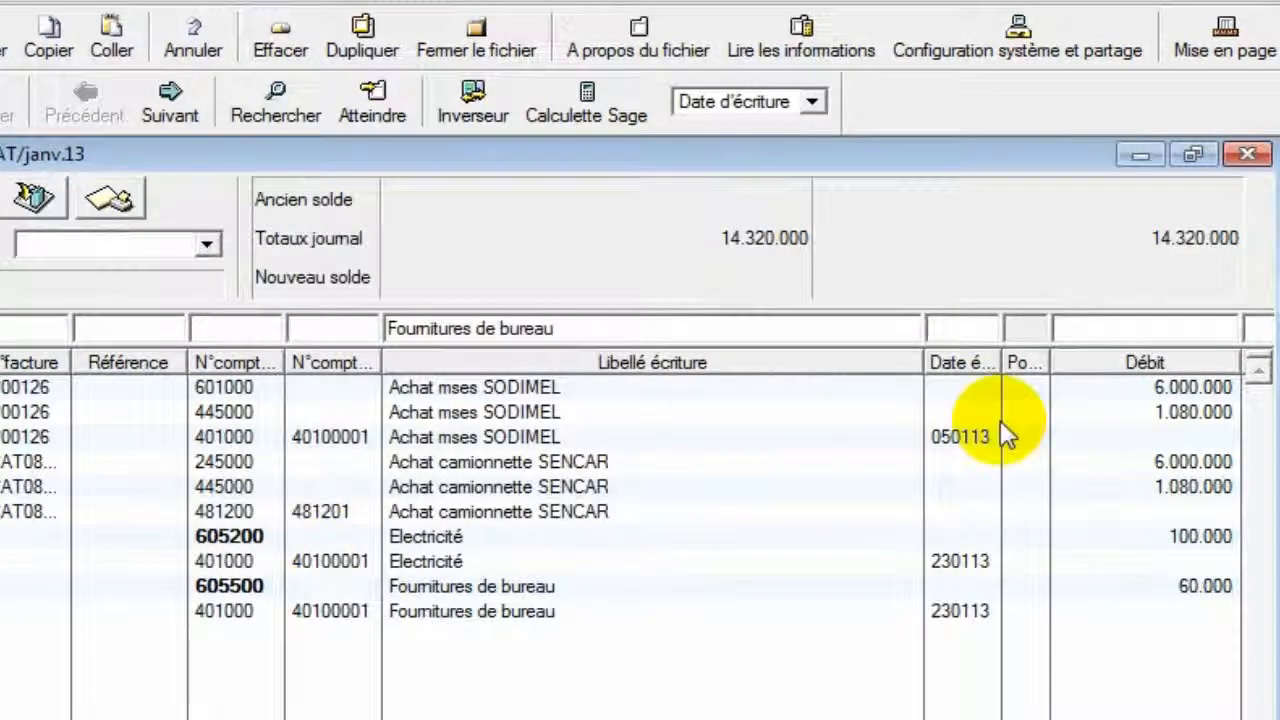